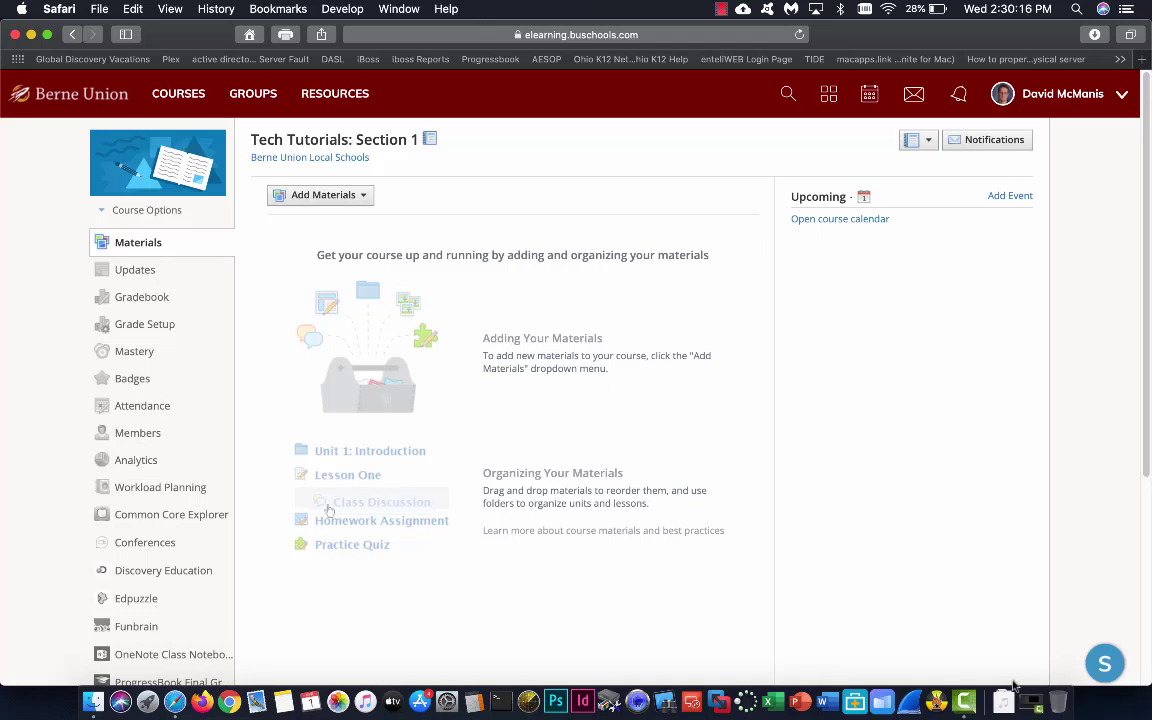
Switch to the Tech Tutorials: Section 1 course's Materials page in Schoology
left_click(721, 9)
left_click(721, 9)
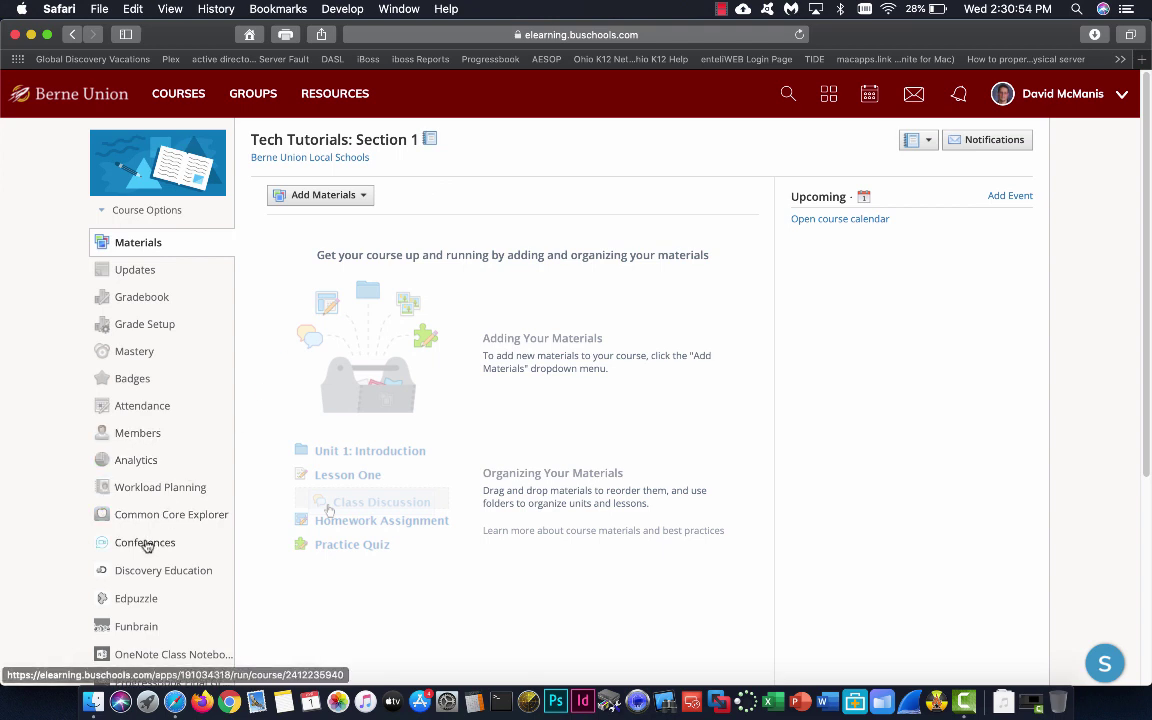
left_click(145, 543)
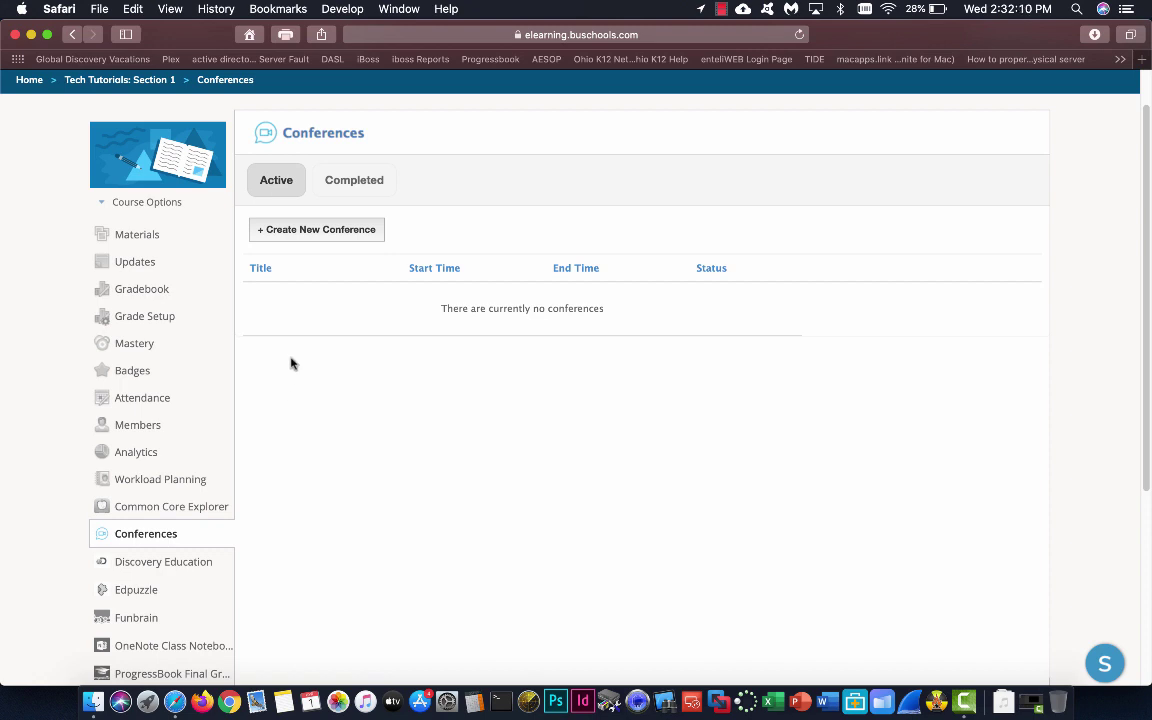
Return to Materials and choose Add File/Link/External Tool under Add Materials
left_click(141, 234)
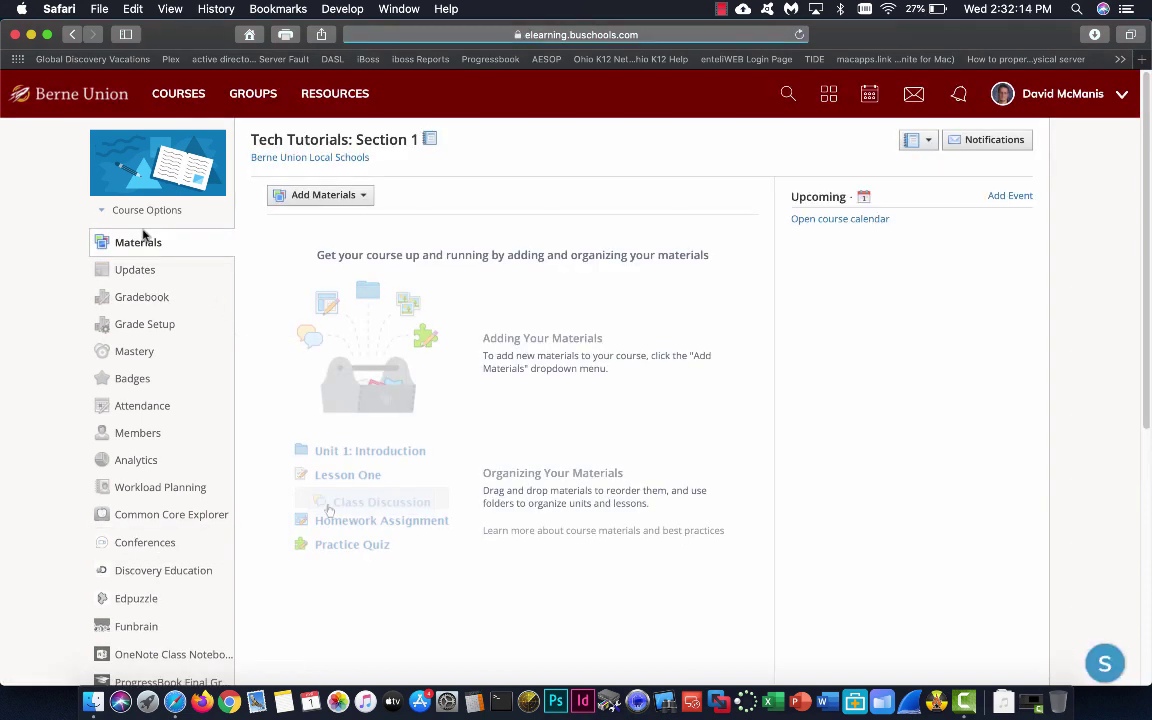
left_click(348, 195)
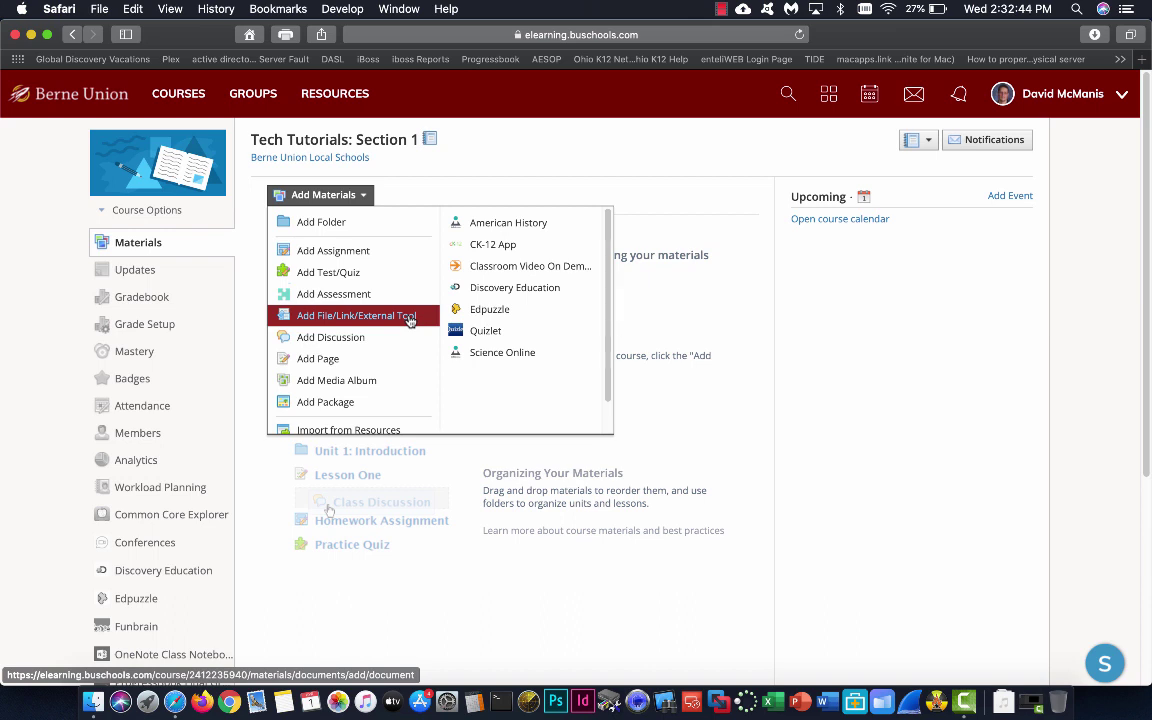
left_click(409, 321)
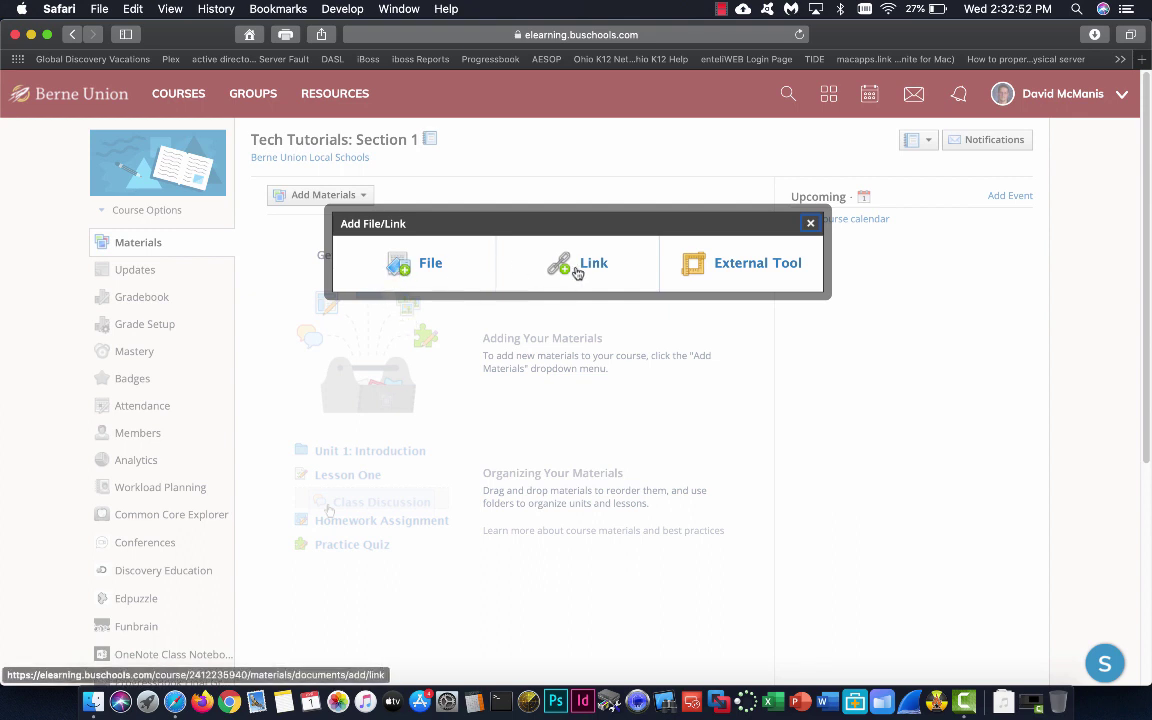
Add an External Tool with provider Zoom LTI and the title 'Web Meetings'
left_click(737, 266)
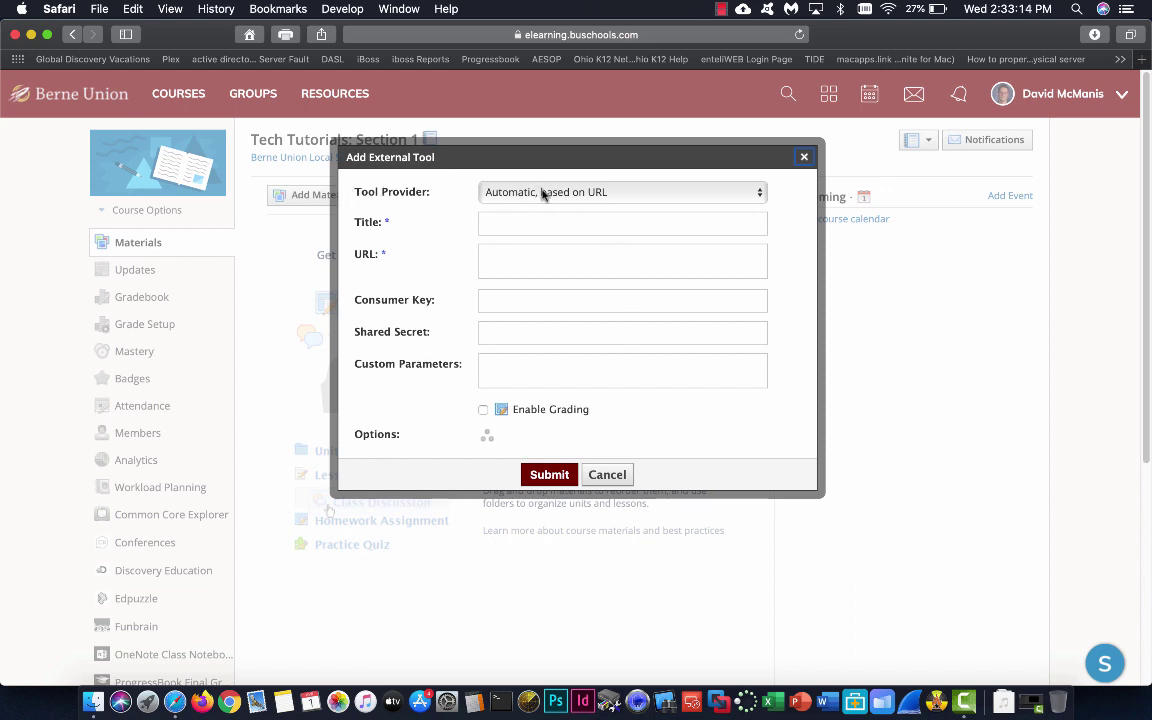
left_click(572, 194)
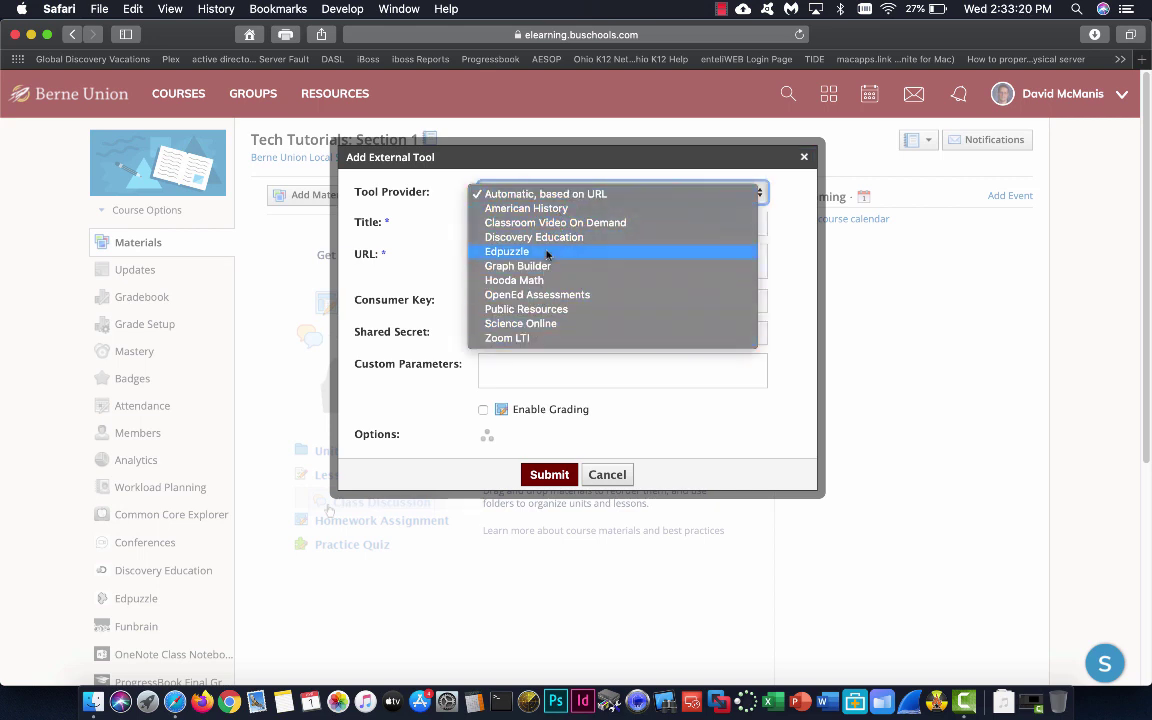
left_click(521, 338)
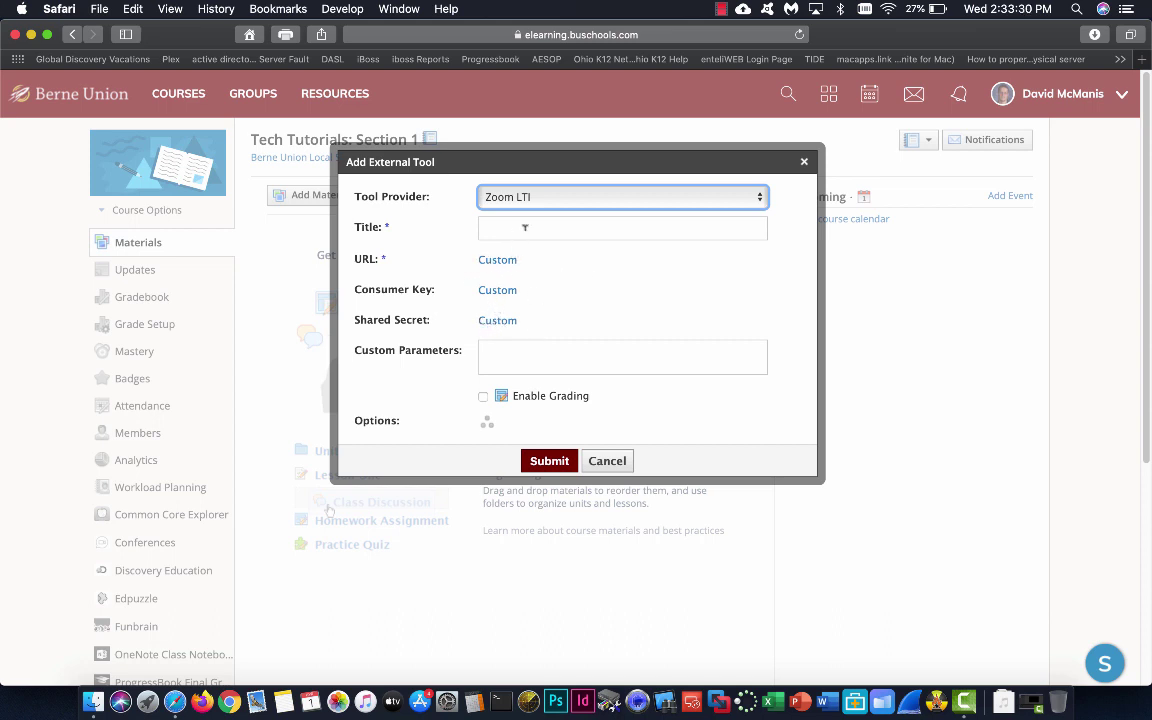
left_click(525, 228)
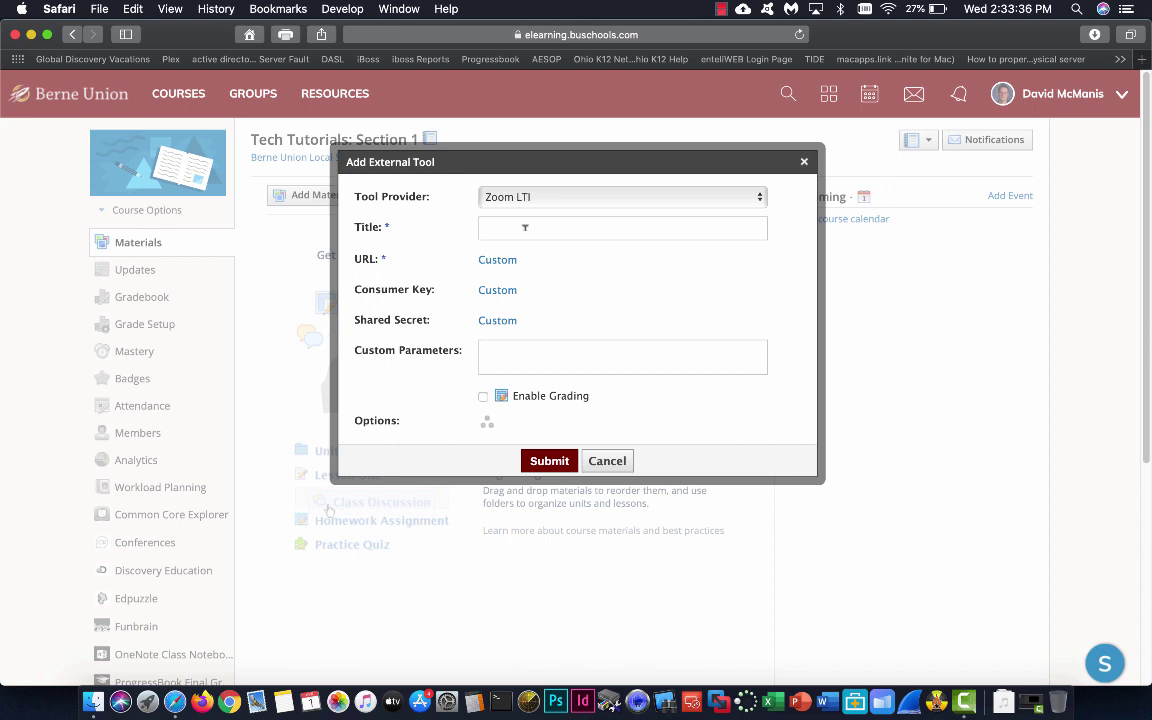
type("Web Meetings")
Submit the Web Meetings tool and open it to view its Zoom panel
left_click(545, 461)
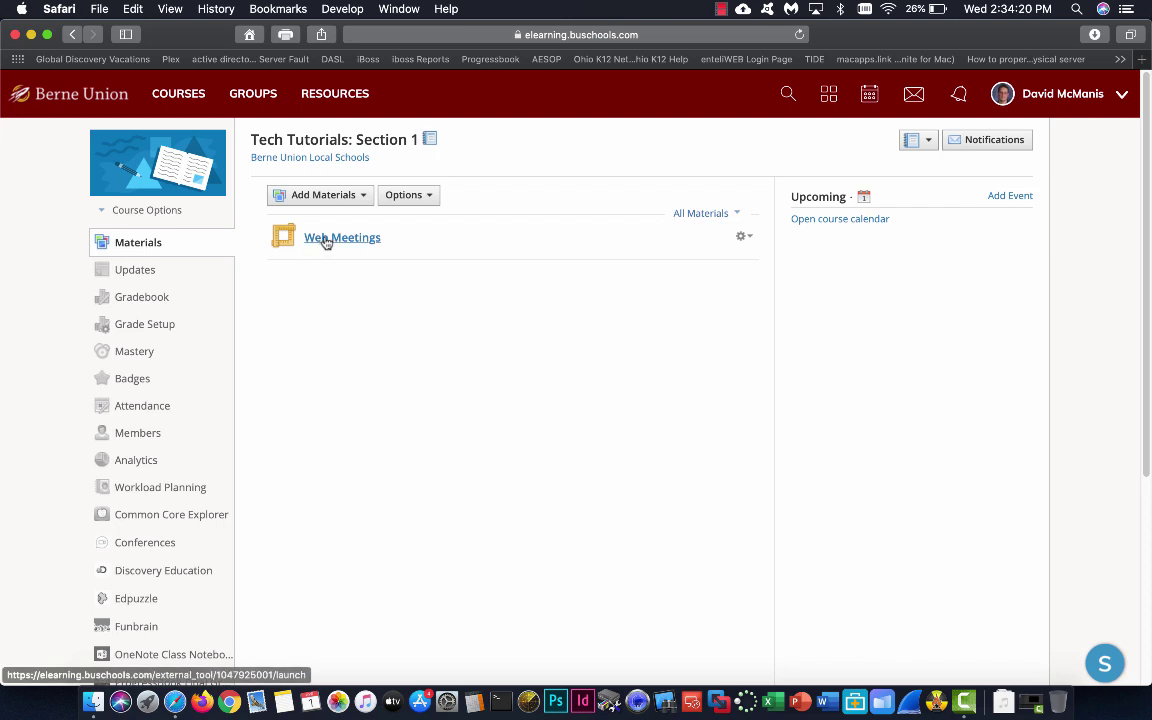
left_click(326, 242)
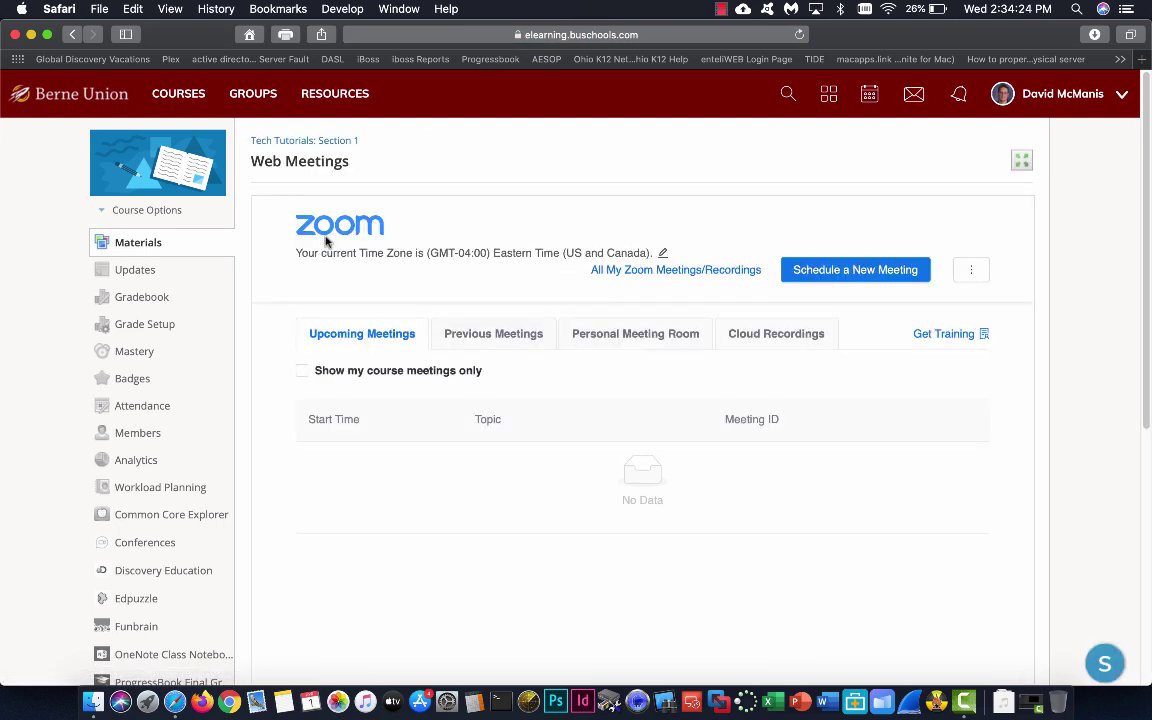
scroll(530, 355, "down", 3)
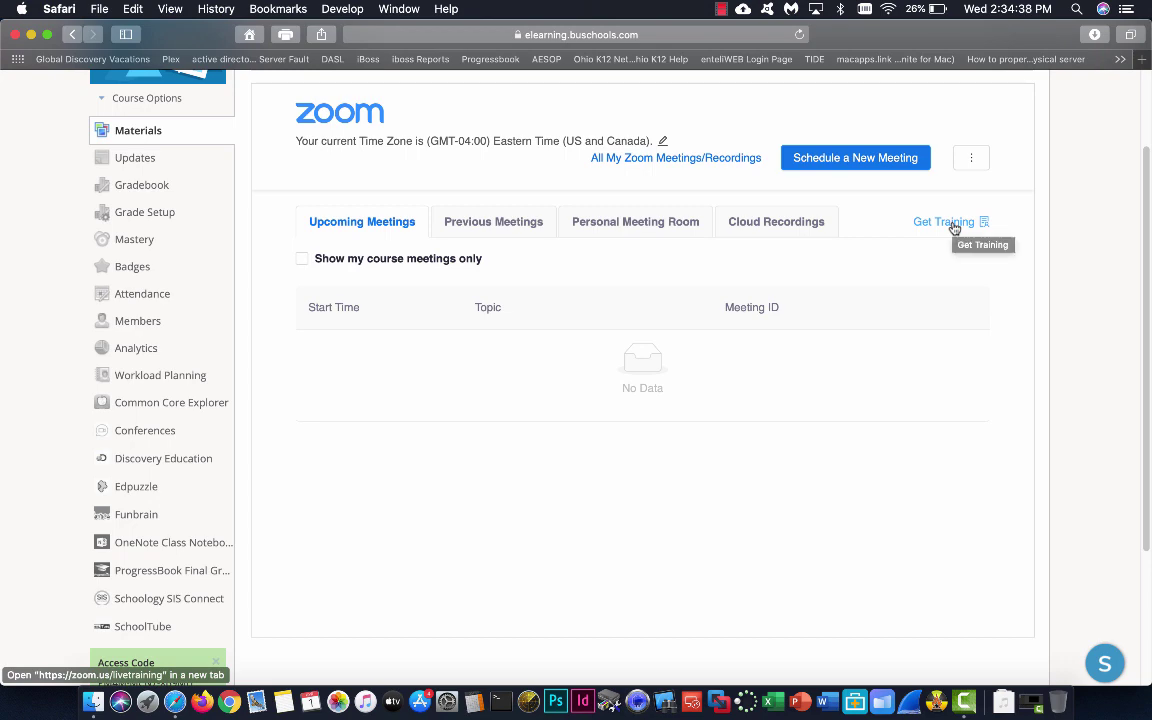
scroll(819, 262, "up", 3)
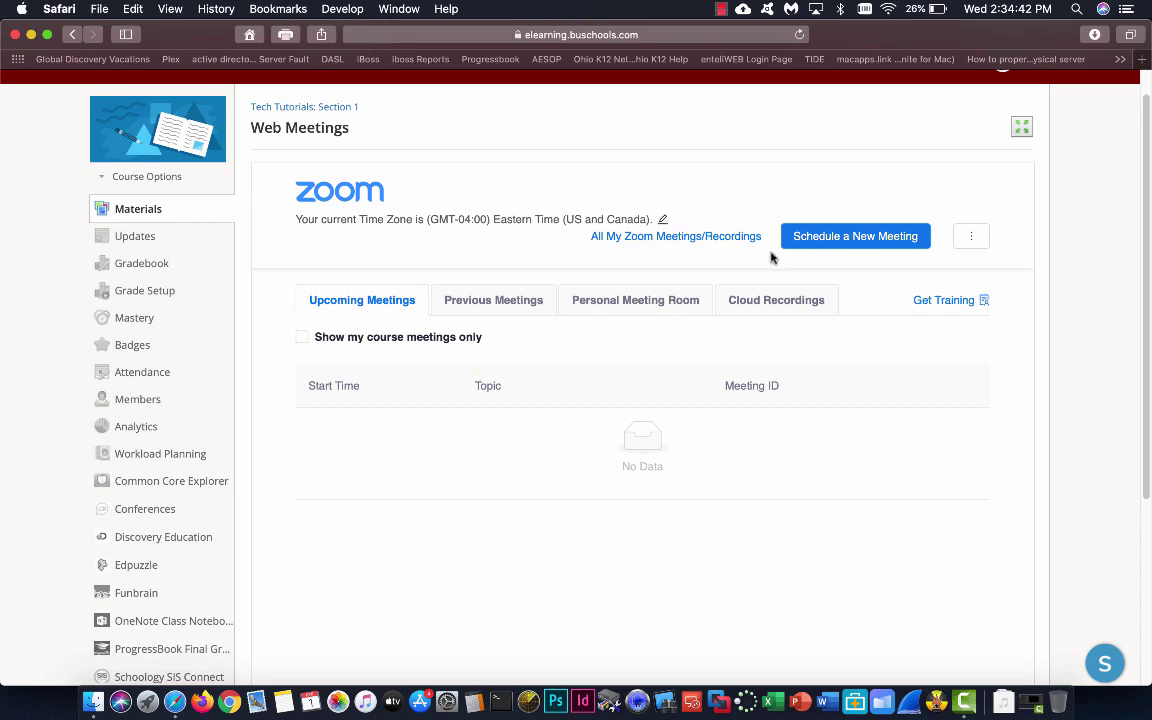
Start a new meeting form, keeping the topic 'Tech Tutorials: Section 1', and move to Description
left_click(833, 236)
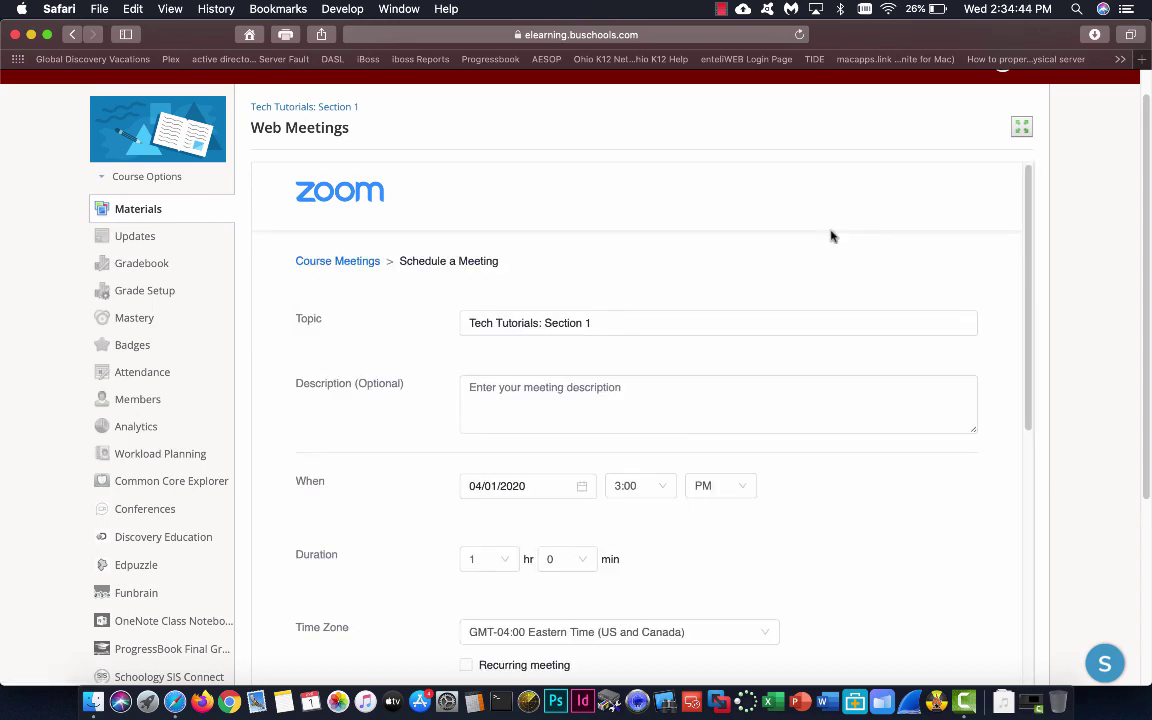
scroll(708, 263, "down", 3)
scroll(708, 263, "up", 1)
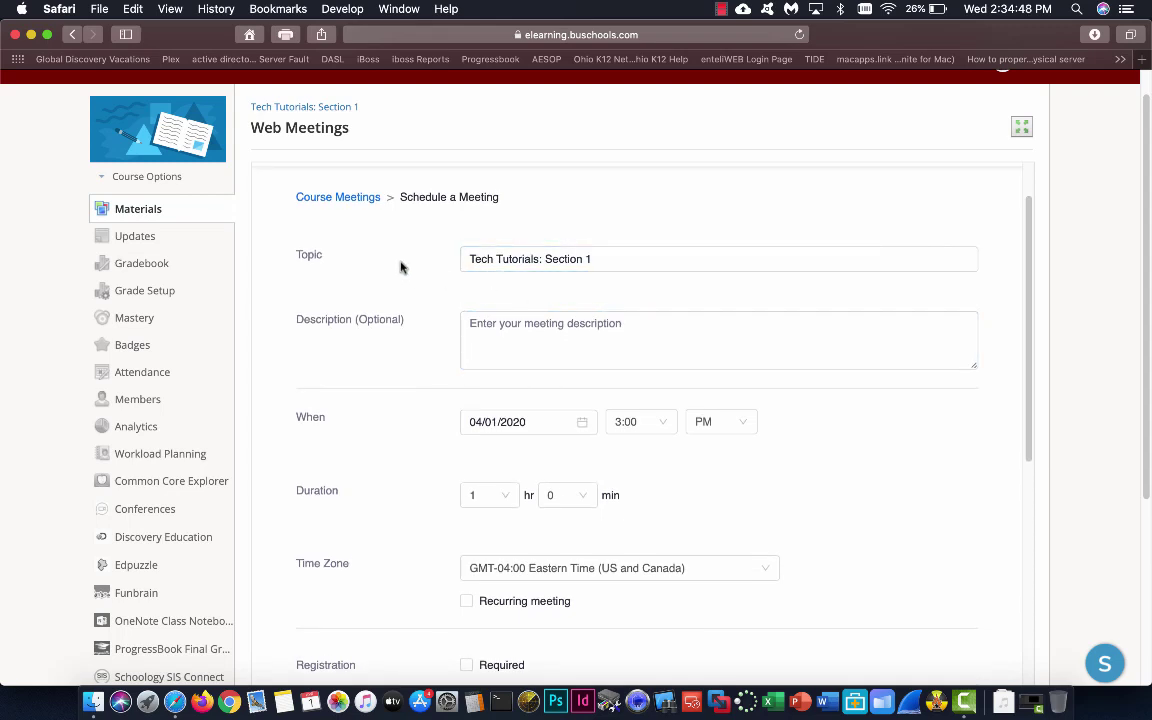
left_click(635, 260)
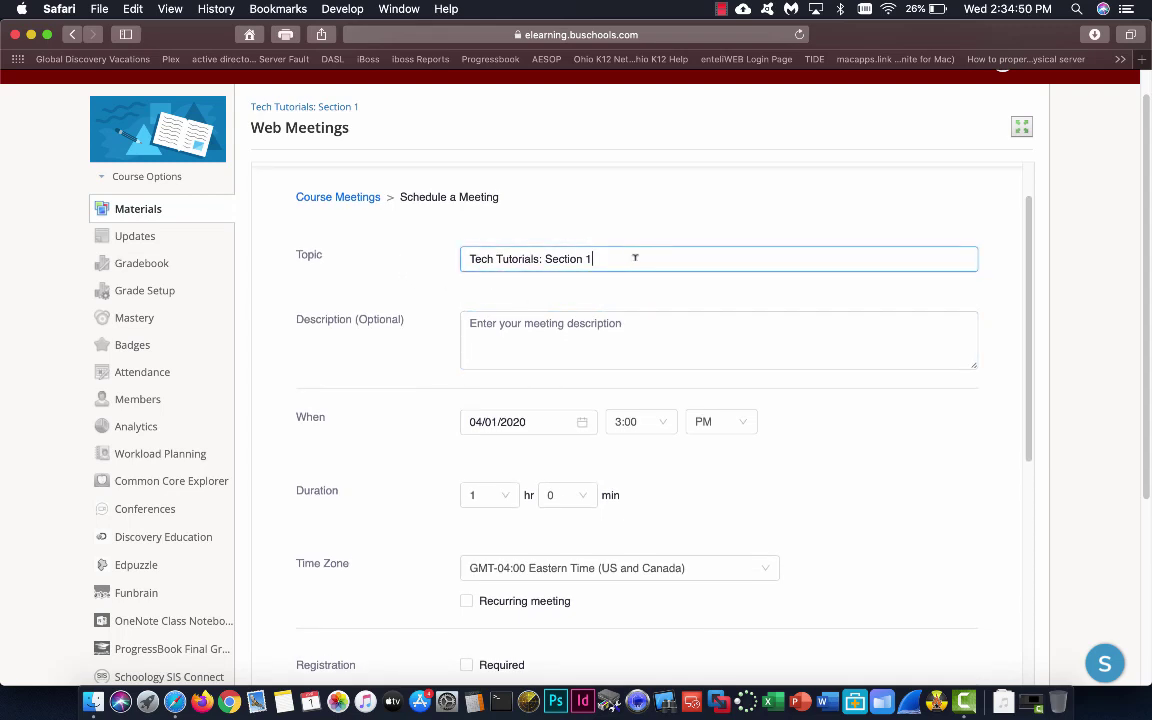
left_click_drag(633, 260, 432, 260)
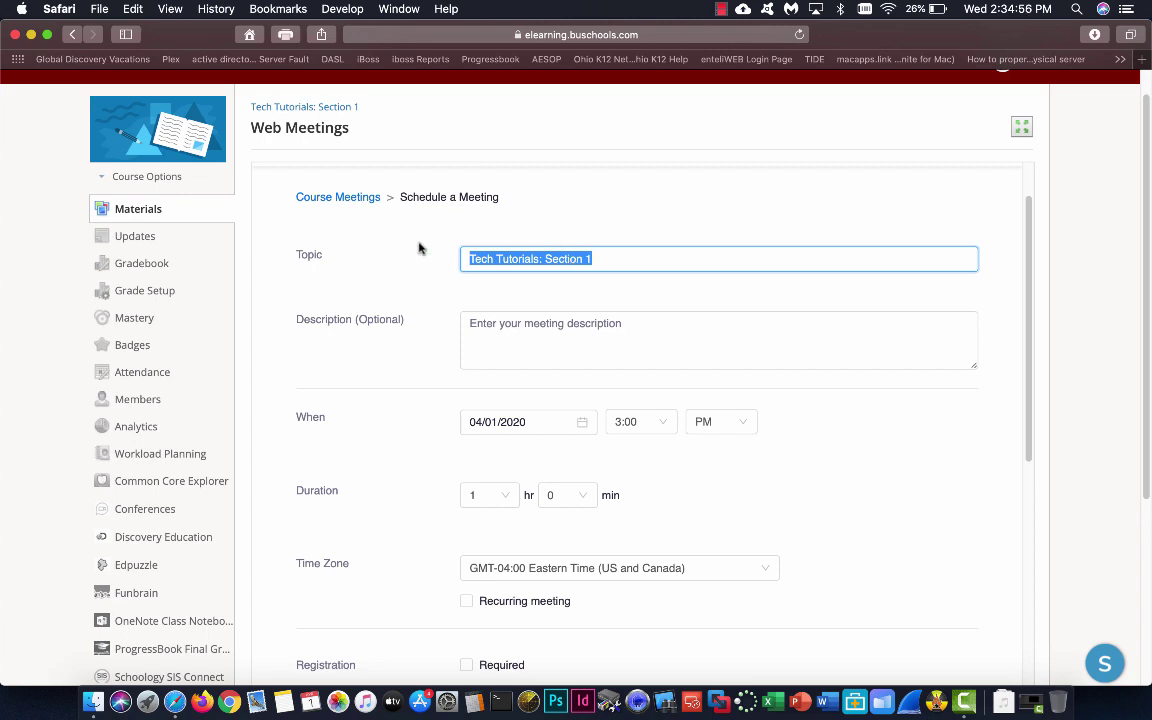
left_click(475, 334)
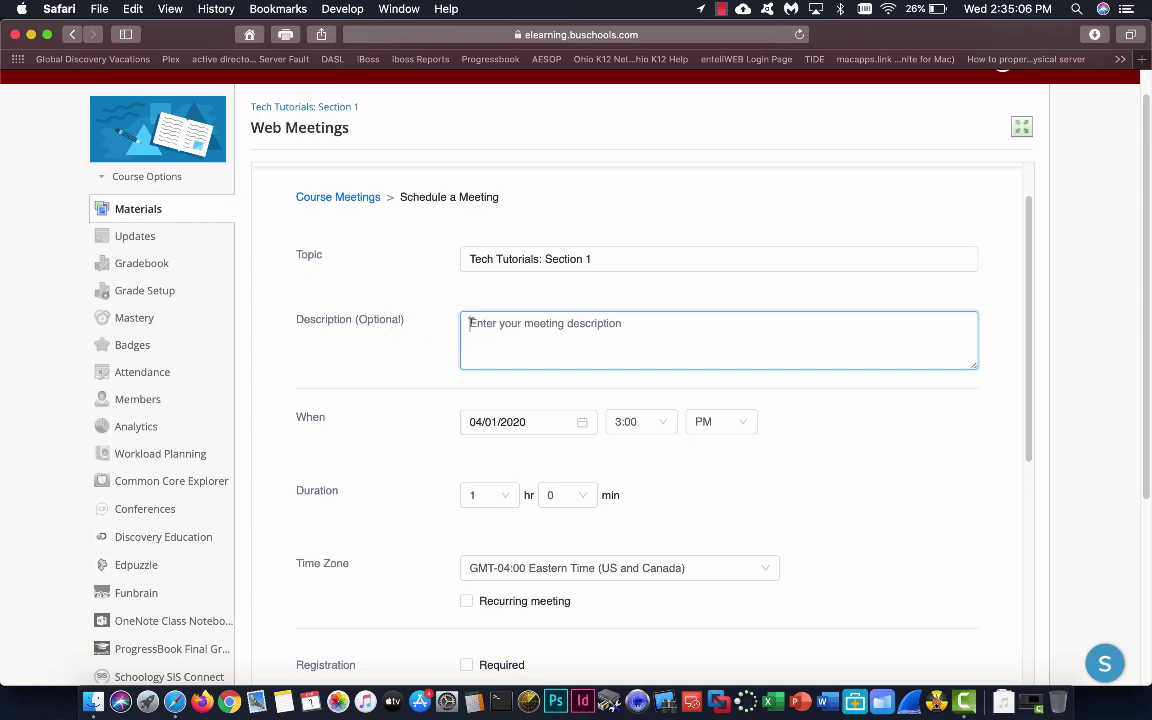
Try the recurring meeting and registration options, leaving both turned off
scroll(570, 378, "down", 4)
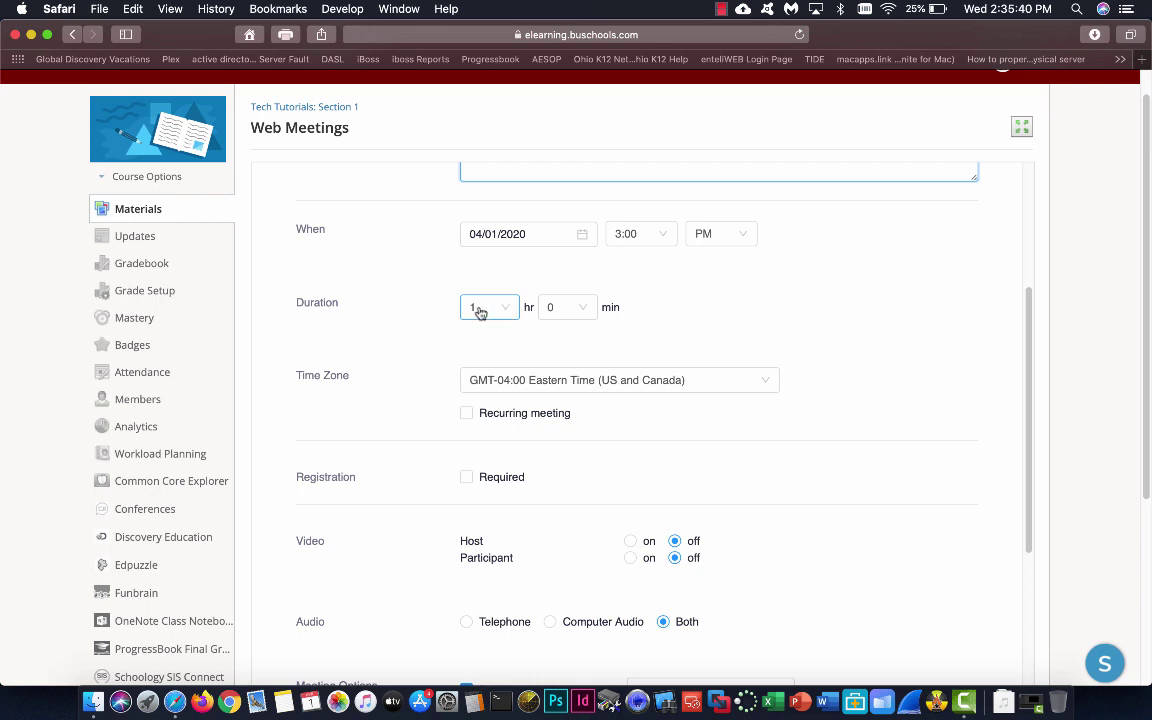
scroll(620, 358, "down", 5)
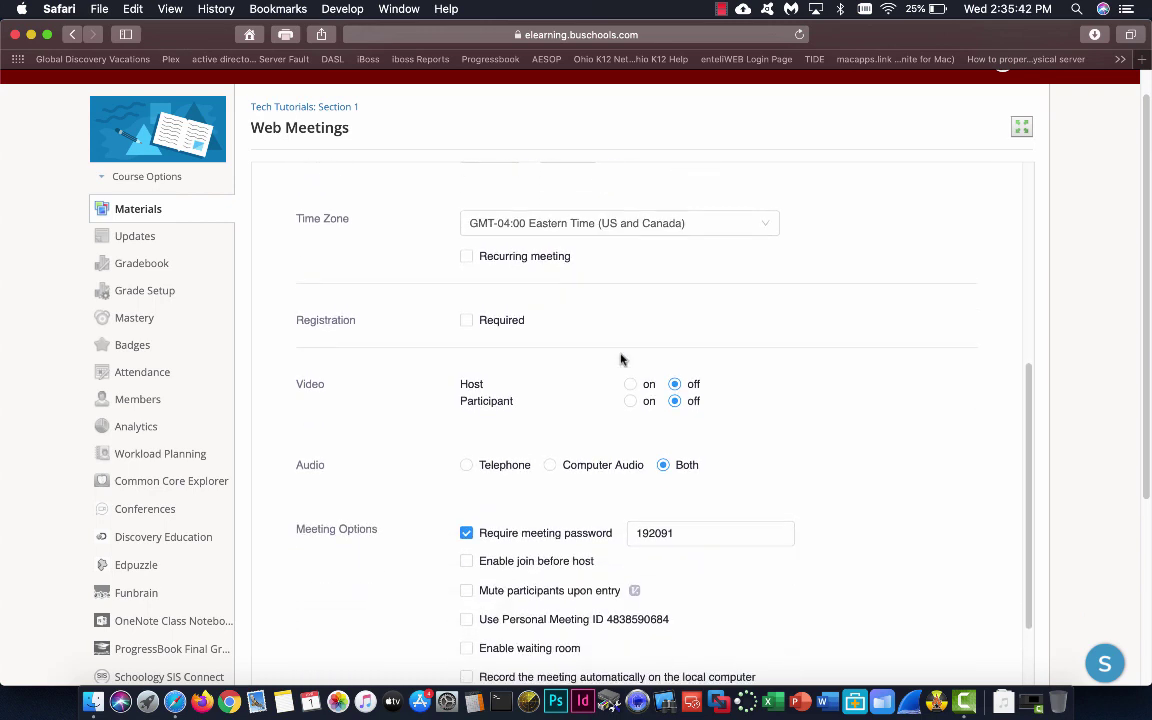
left_click(465, 259)
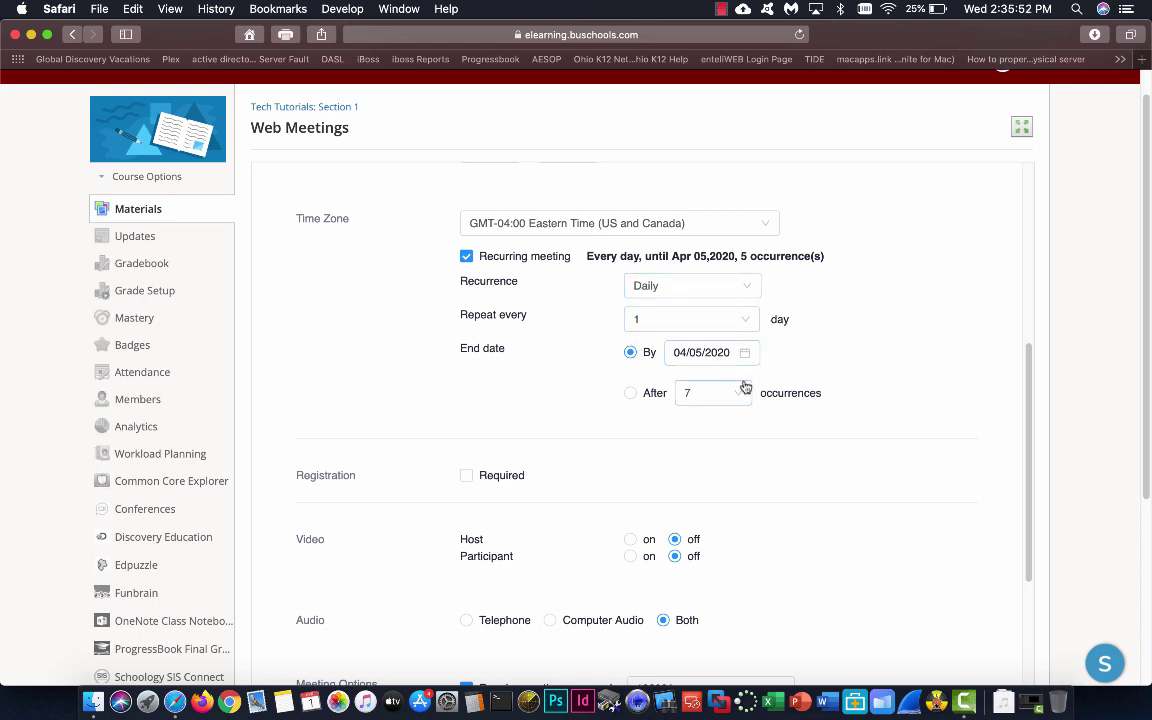
left_click(467, 258)
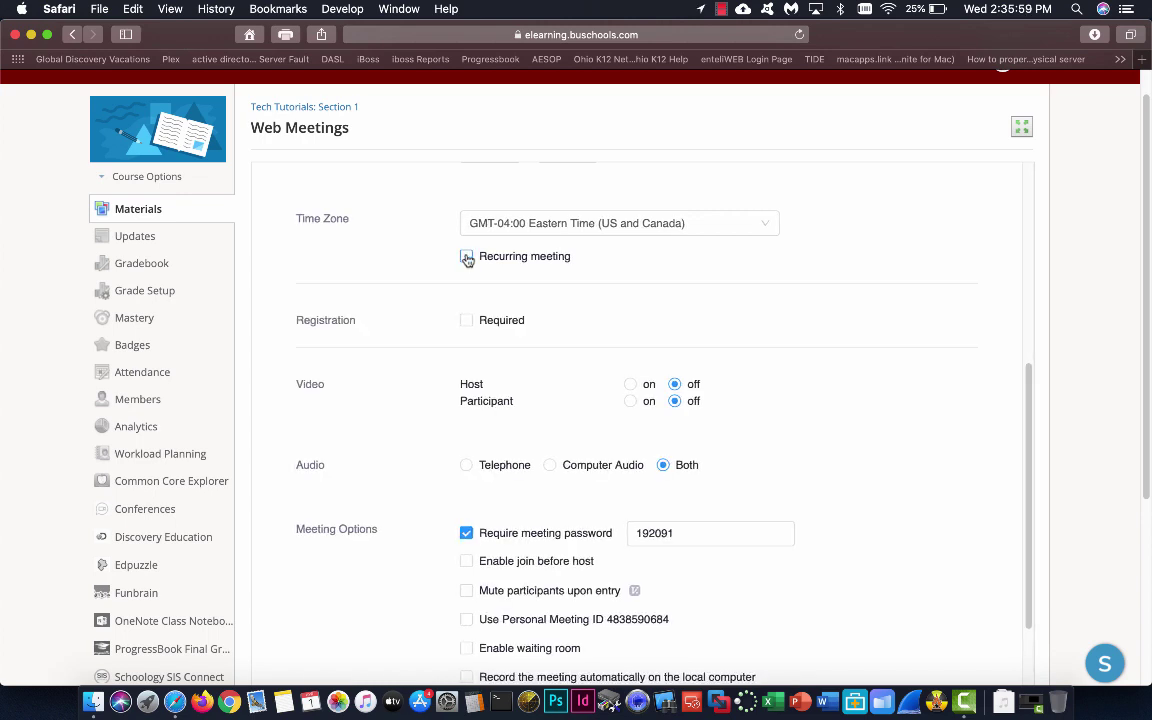
left_click(467, 321)
left_click(467, 321)
Set both host and participant video to start off
left_click(631, 386)
left_click(631, 402)
scroll(618, 430, "down", 2)
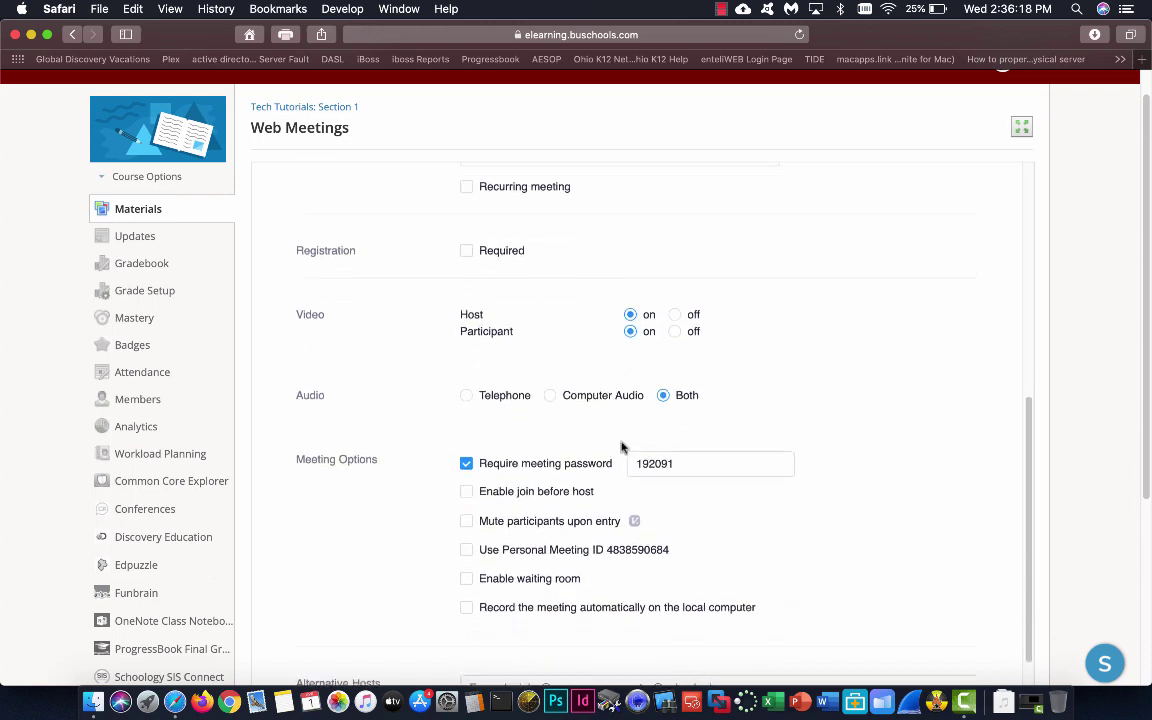
left_click(675, 307)
left_click(675, 324)
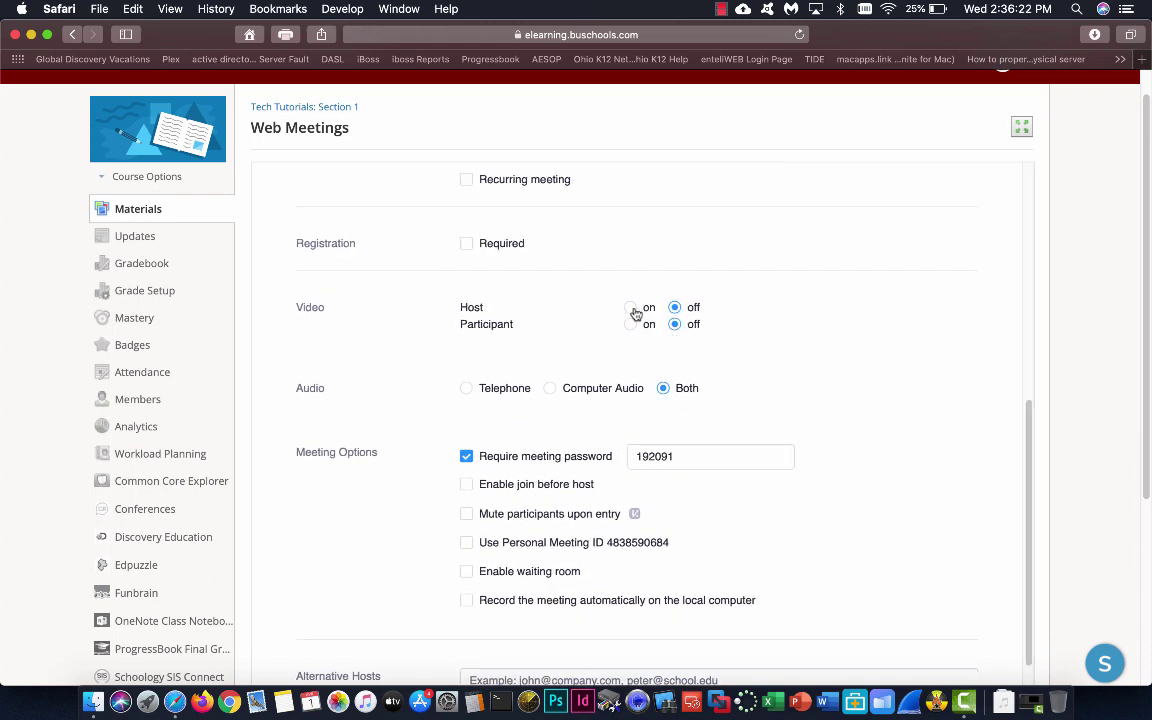
Switch host and participant video to start on
left_click(630, 307)
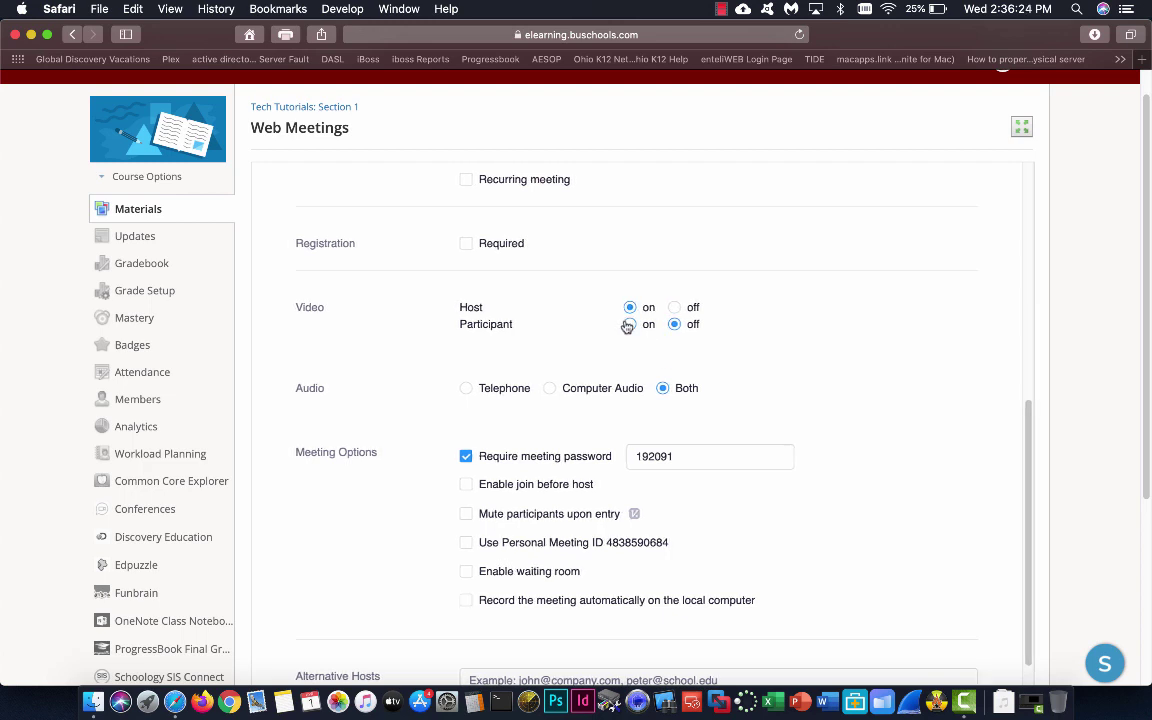
left_click(630, 324)
scroll(648, 388, "down", 3)
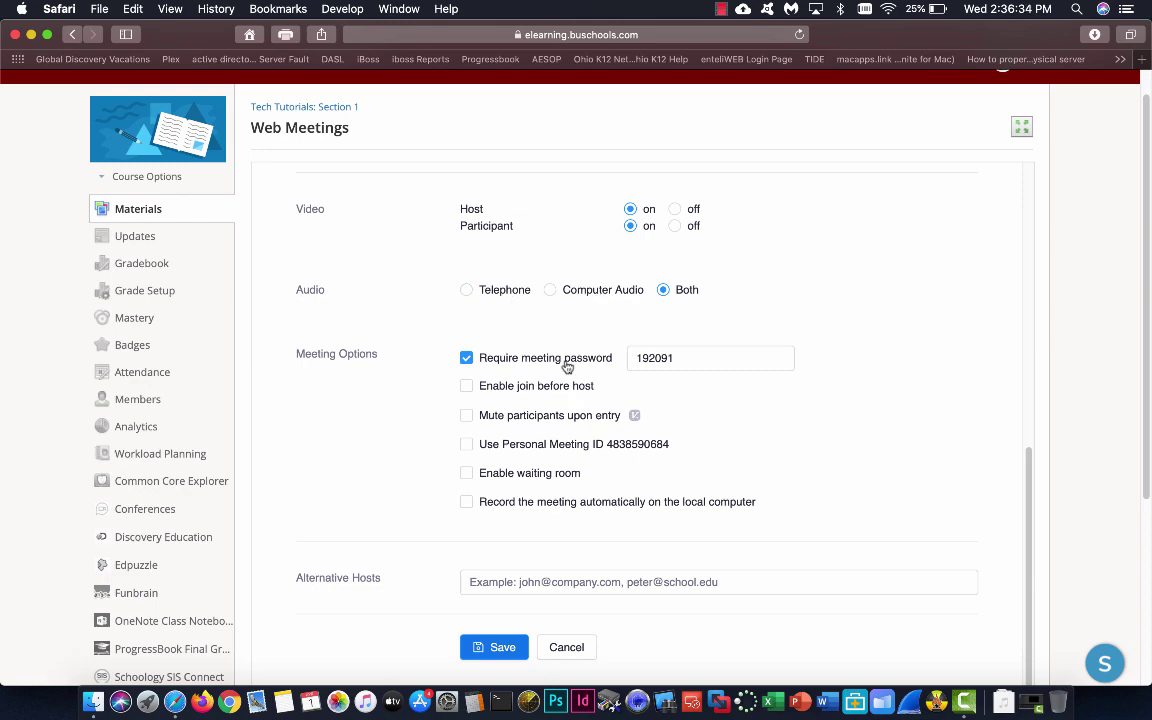
scroll(511, 331, "down", 3)
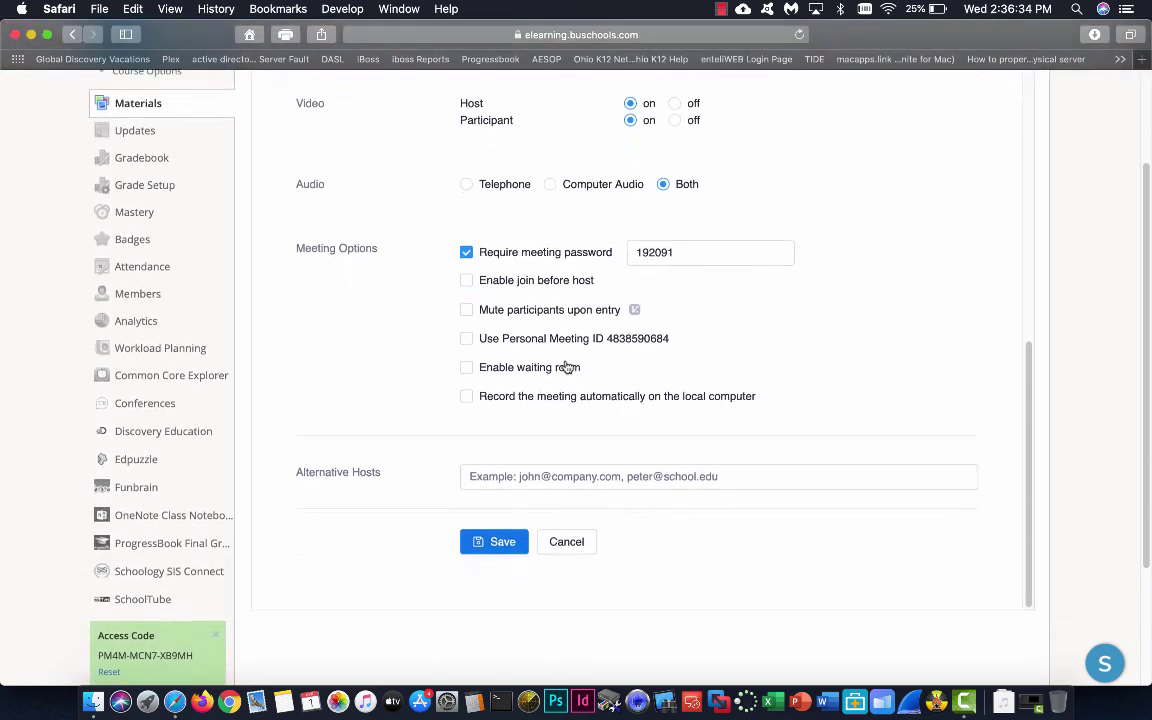
Drop the meeting password requirement and enable join before host
left_click(637, 249)
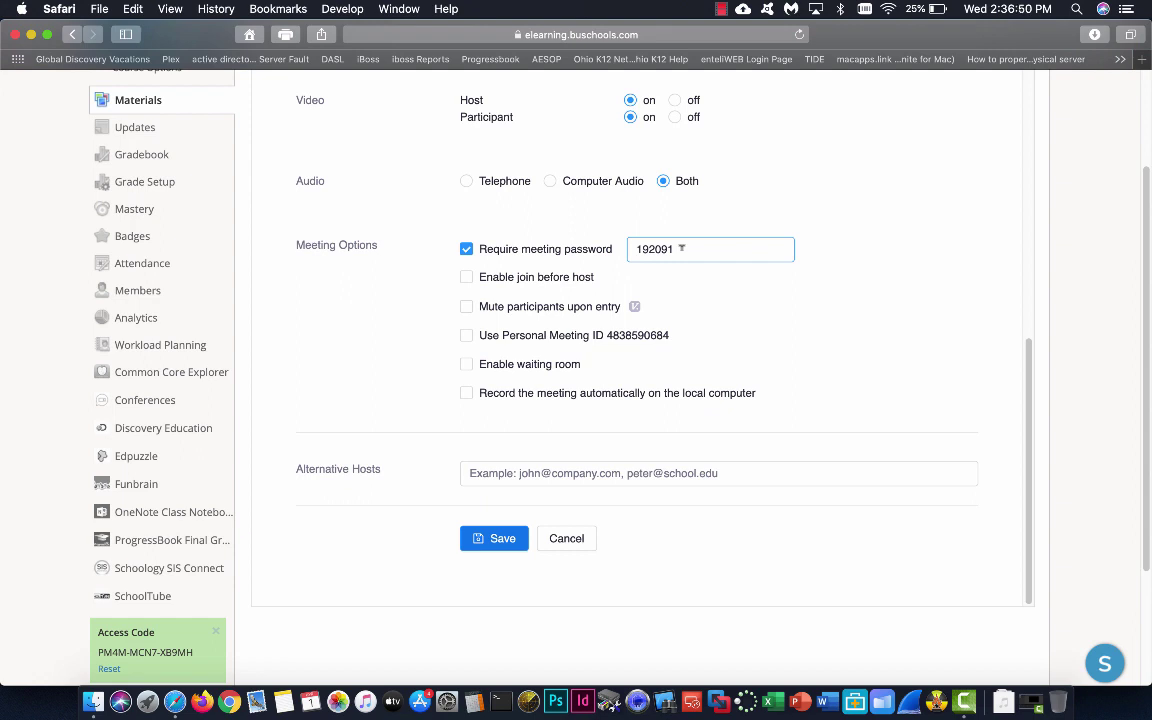
left_click(466, 249)
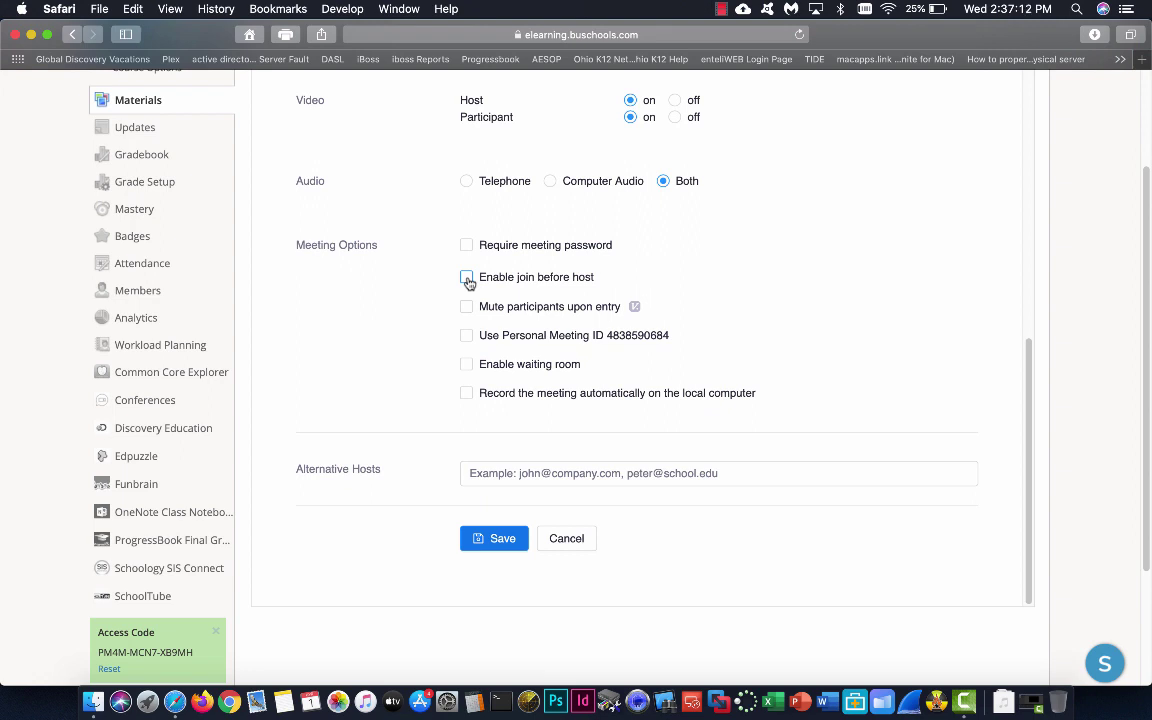
left_click(467, 279)
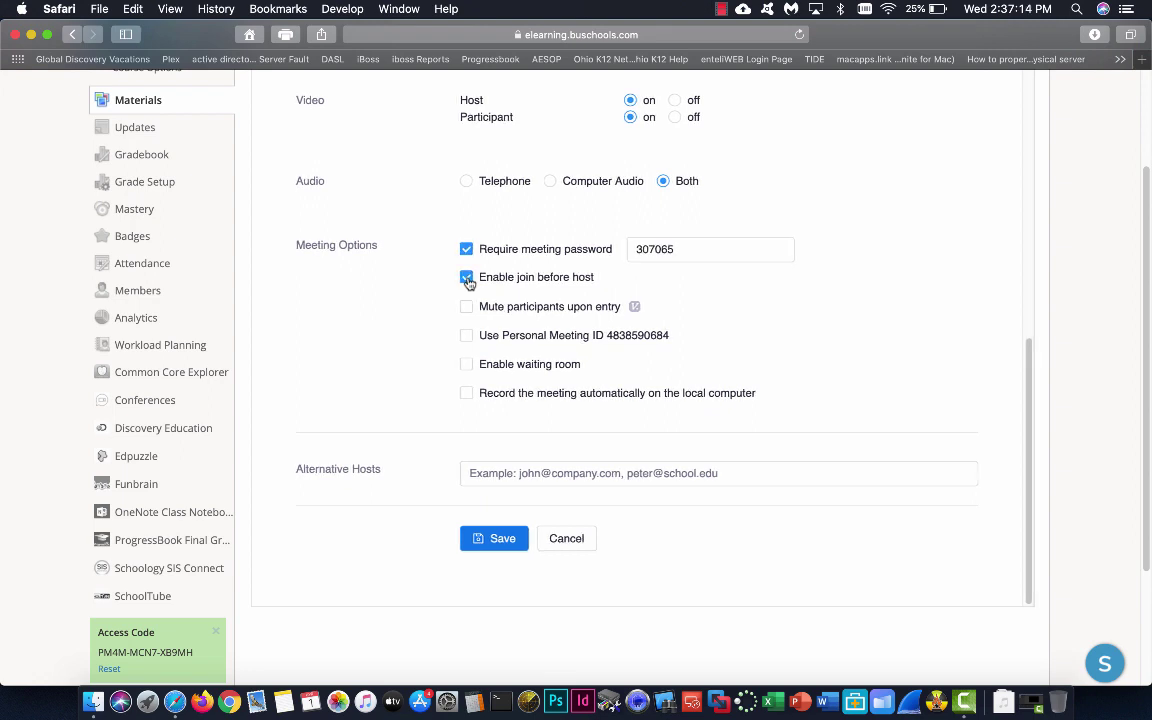
left_click(466, 251)
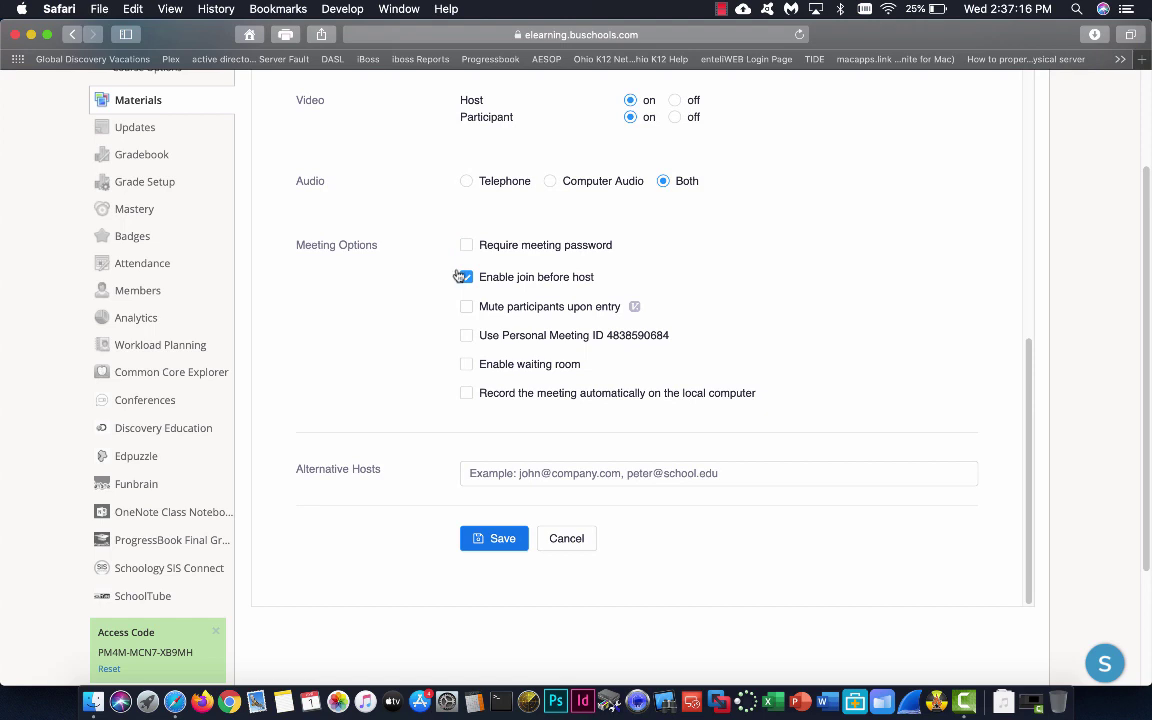
left_click(467, 249)
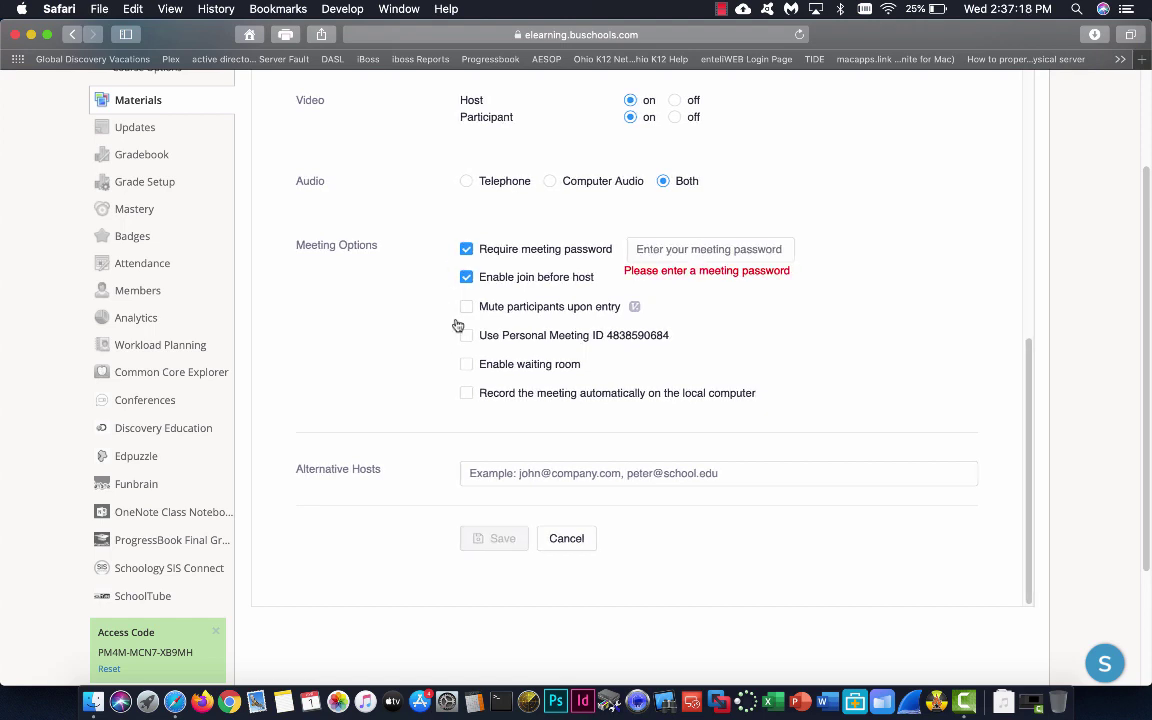
left_click(468, 250)
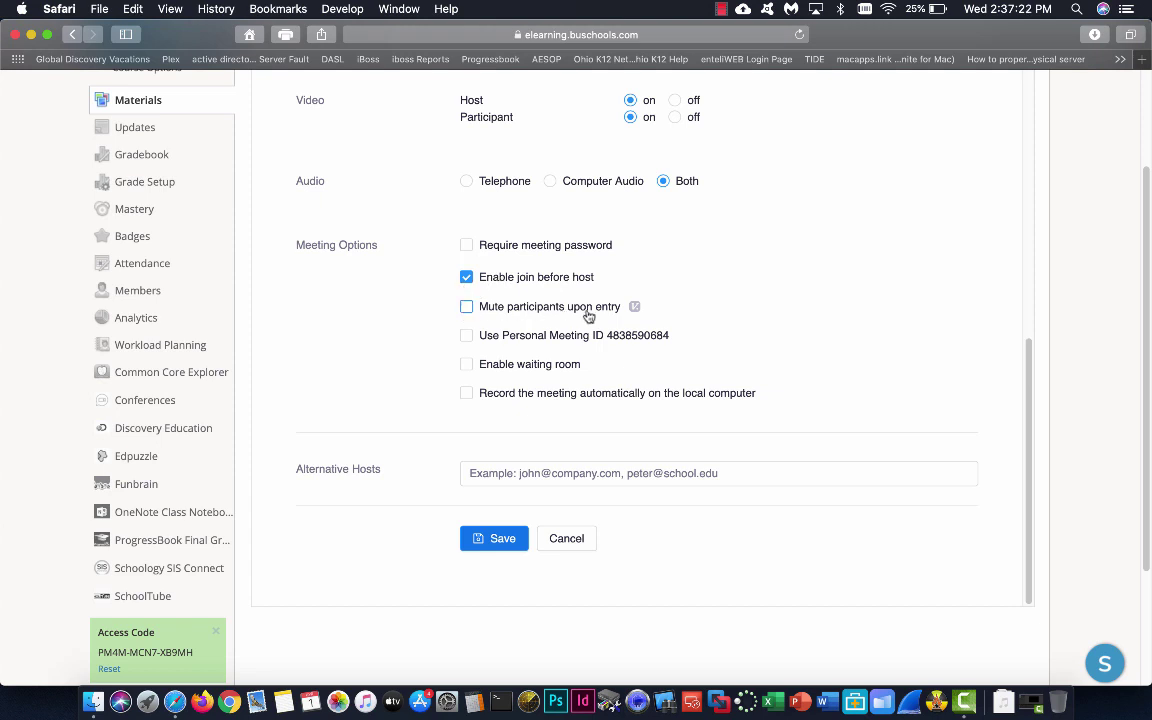
Leave mute-on-entry off, enable the waiting room, and tick the meeting password option
left_click(467, 307)
left_click(467, 307)
left_click(467, 365)
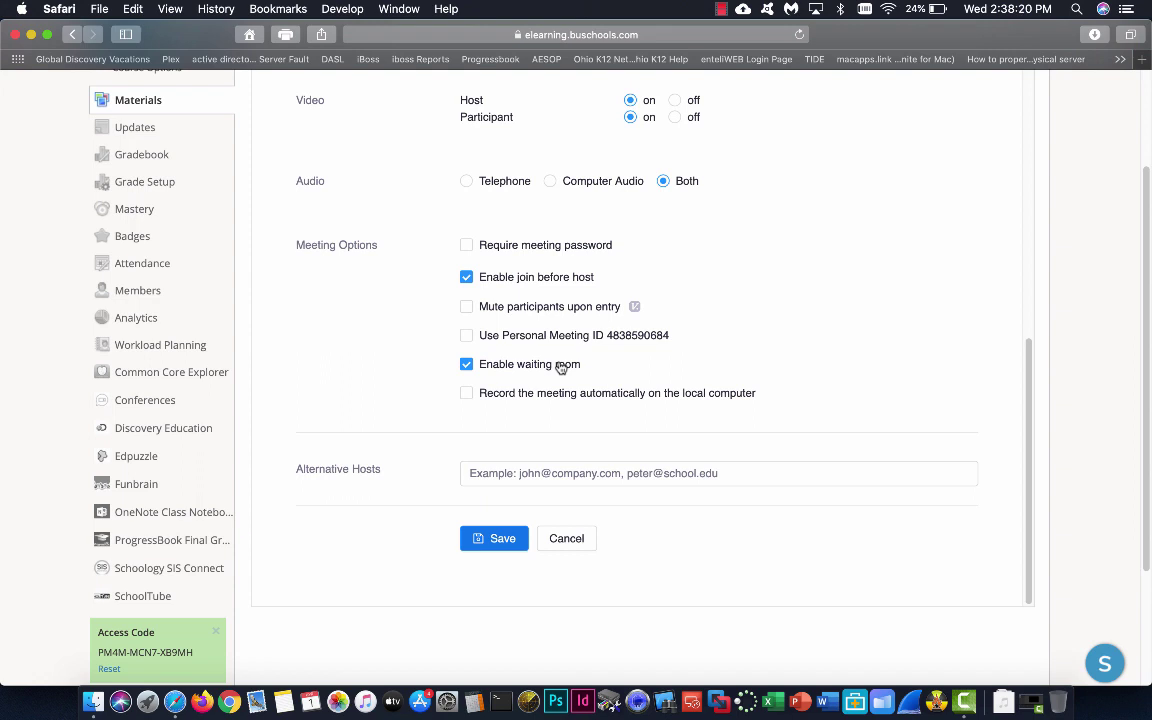
left_click(490, 245)
left_click(491, 248)
left_click(466, 470)
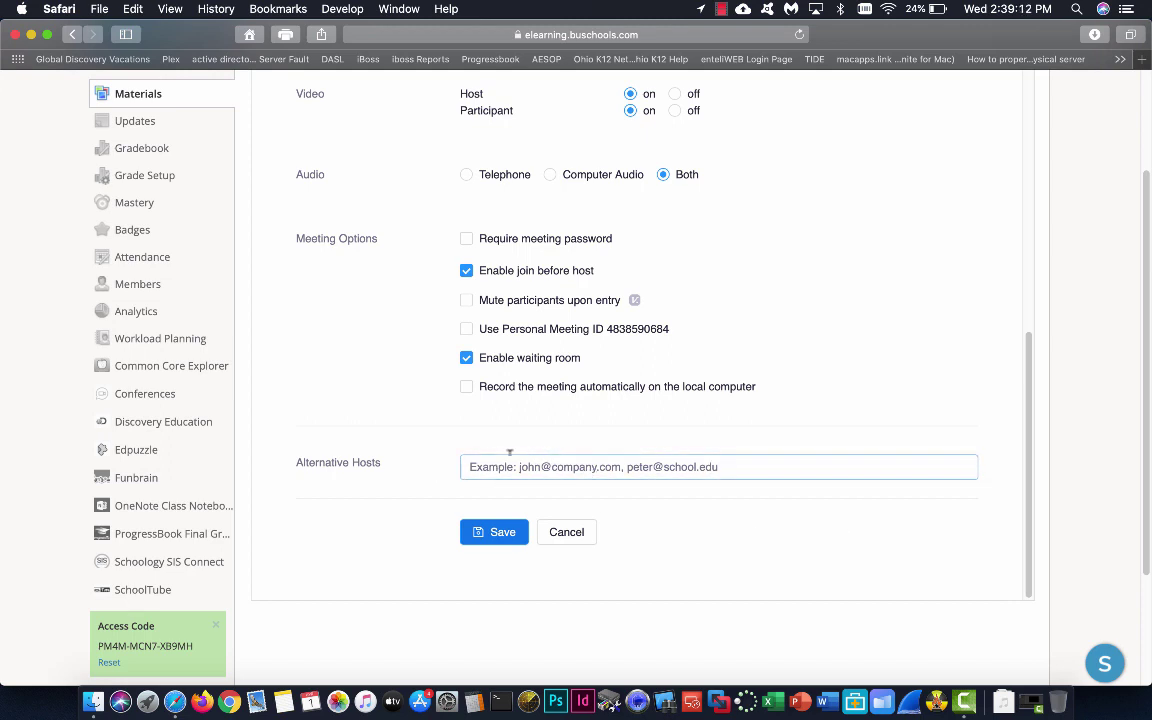
scroll(638, 415, "up", 5)
scroll(638, 415, "up", 4)
scroll(638, 412, "down", 6)
scroll(637, 413, "down", 4)
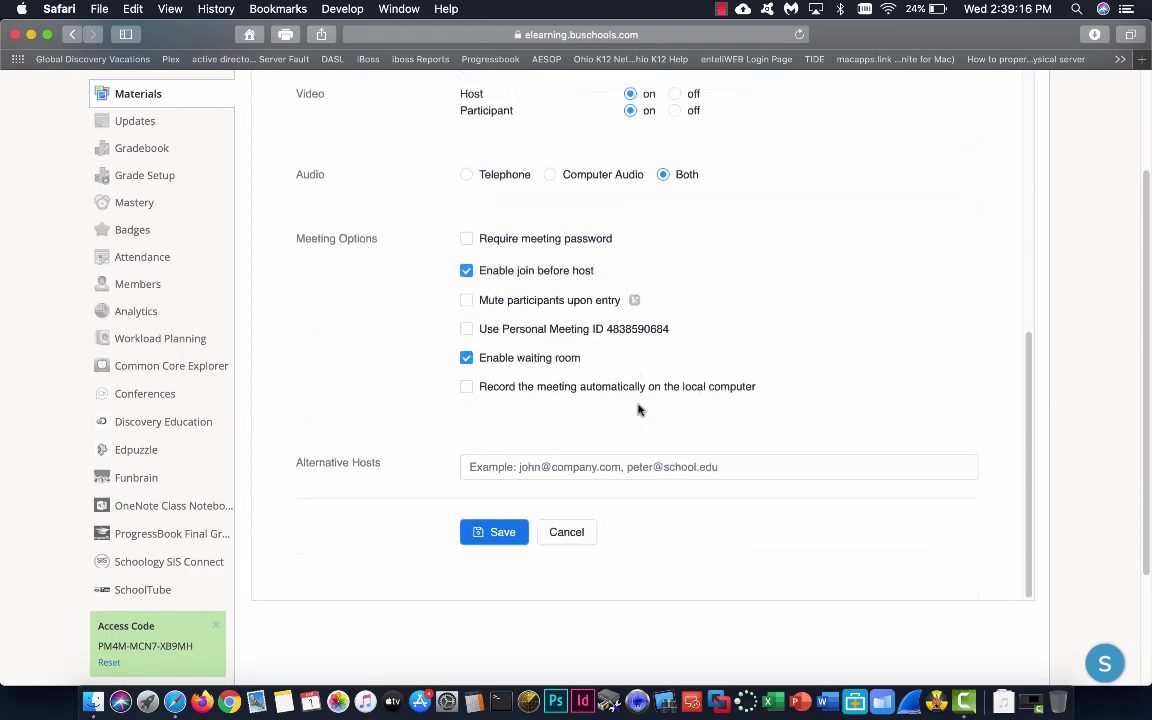
Save the meeting and review its summary down to the Start this Meeting button
left_click(493, 534)
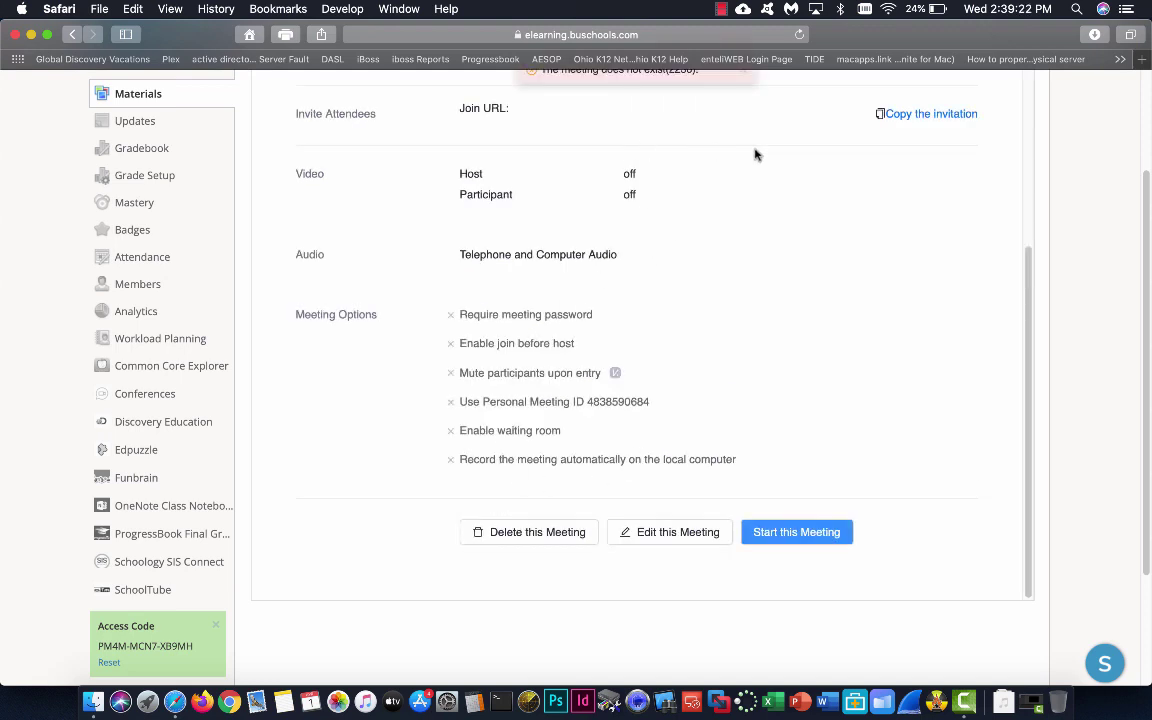
scroll(716, 406, "up", 1)
scroll(716, 406, "up", 3)
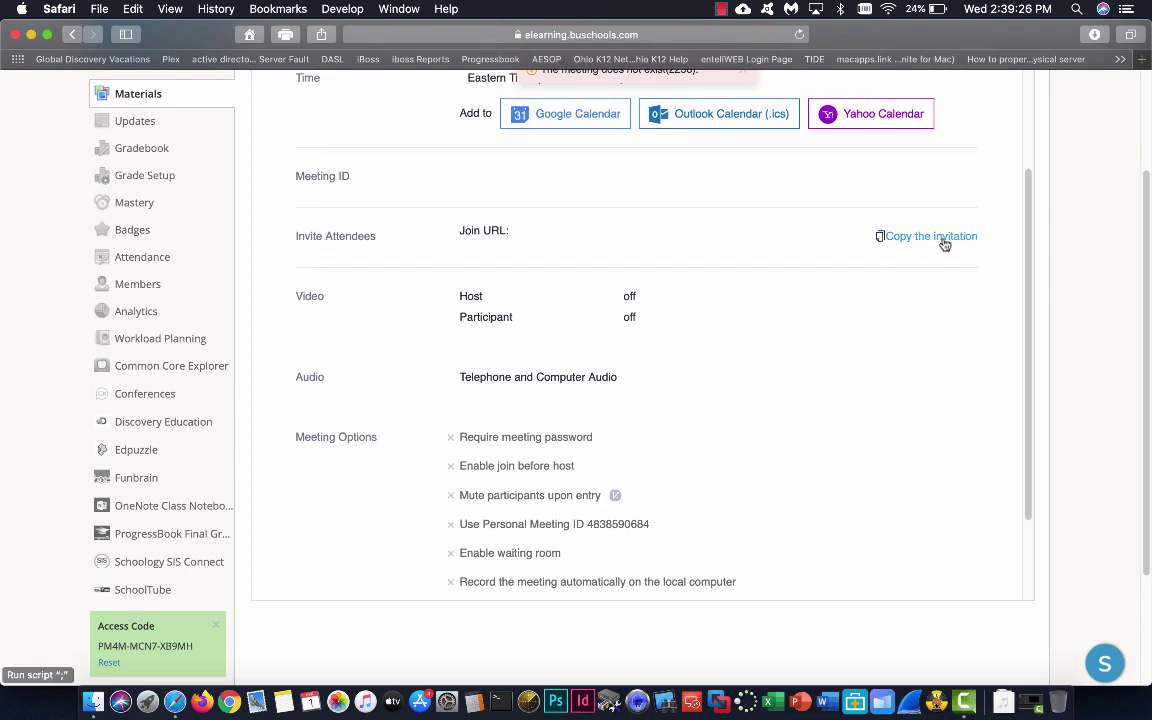
scroll(944, 244, "up", 5)
scroll(944, 244, "down", 5)
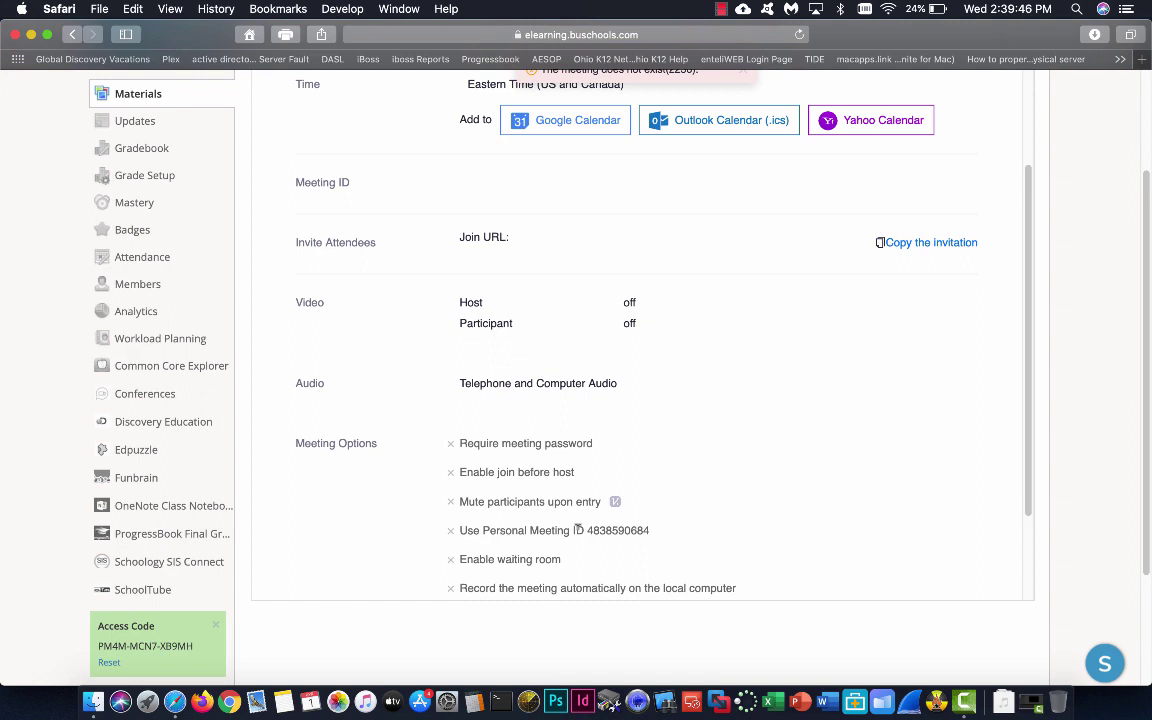
scroll(577, 528, "down", 3)
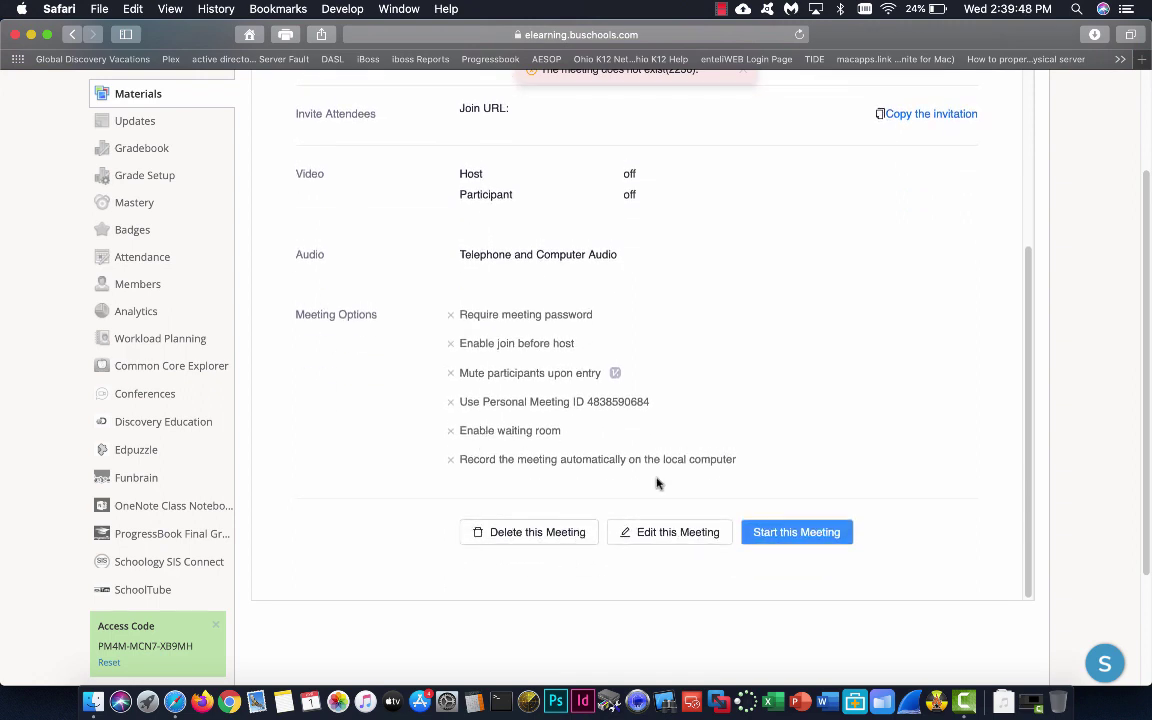
Browse Previous Meetings, Cloud Recordings and Personal Meeting Room, then start today's Tech Tutorials: Section 1 meeting
left_click(776, 534)
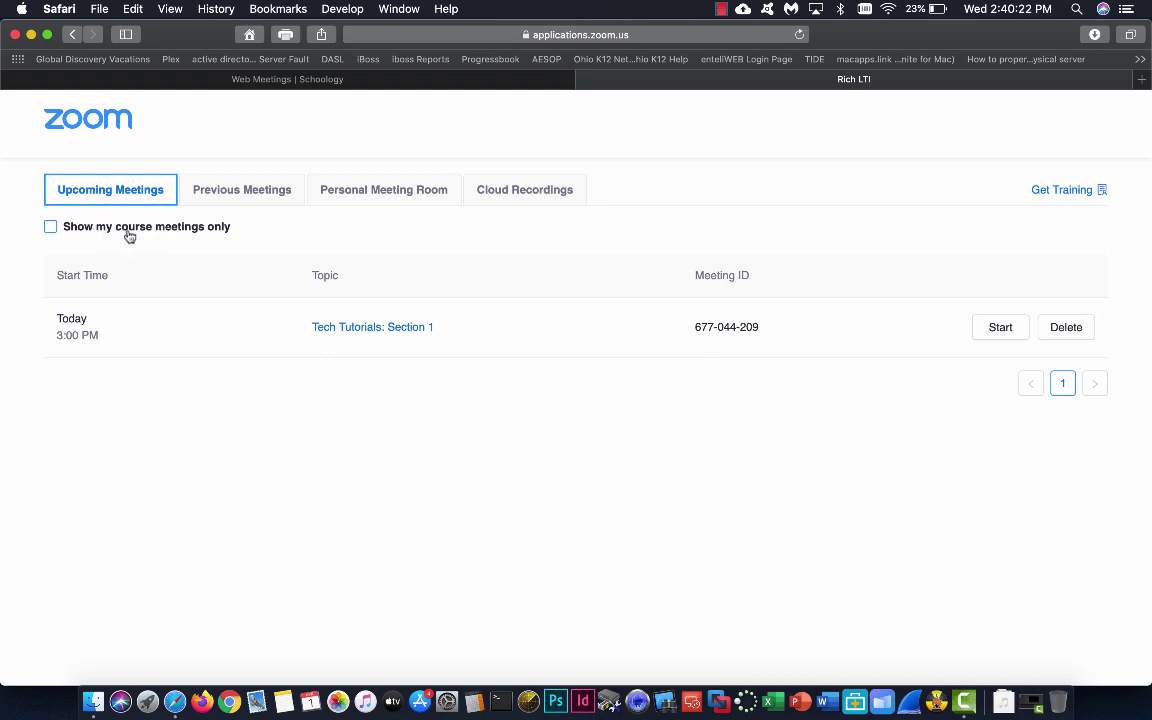
left_click(247, 195)
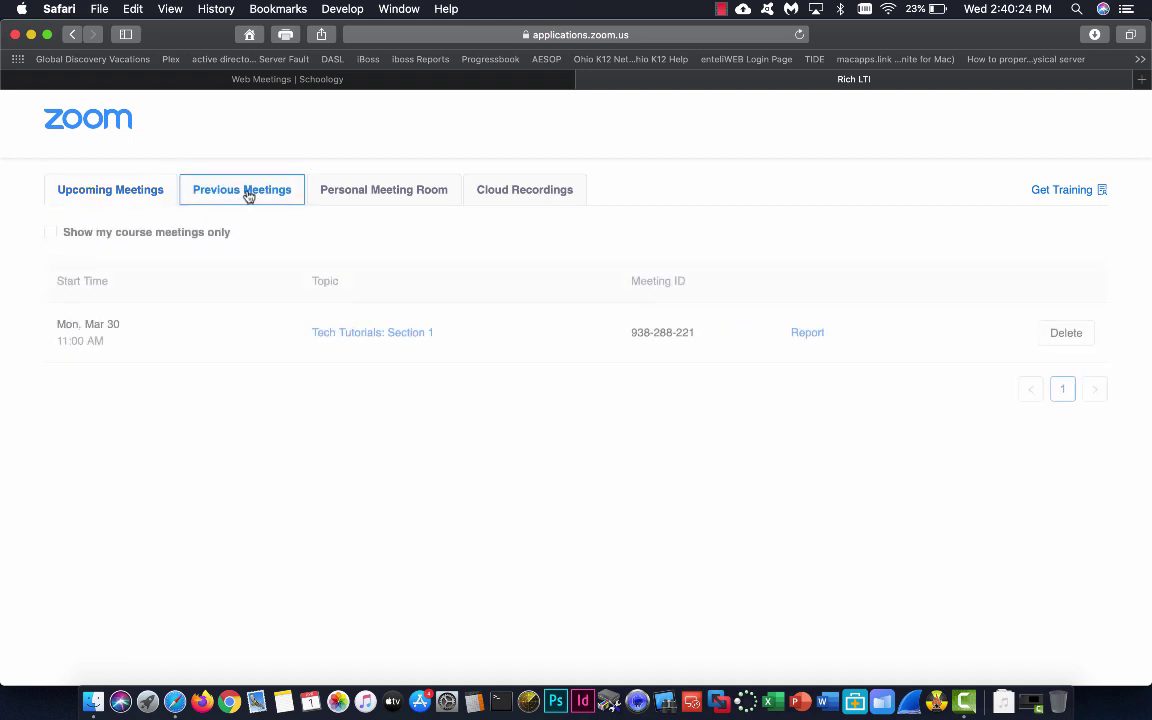
left_click(116, 193)
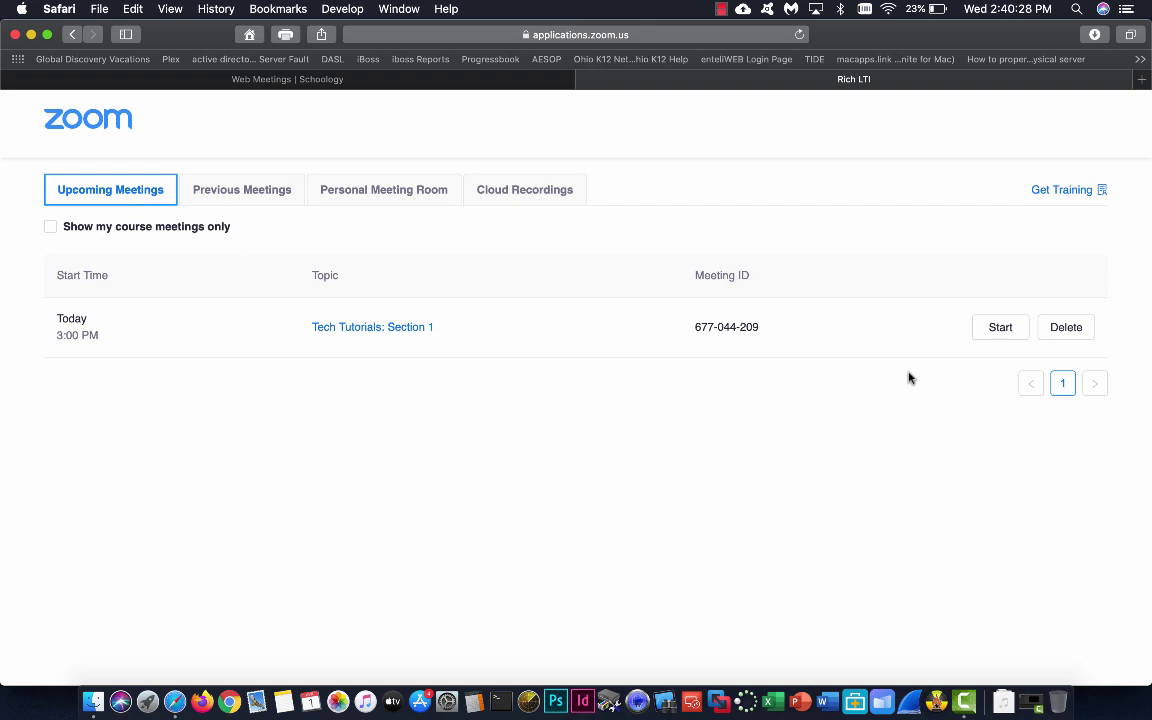
left_click(524, 196)
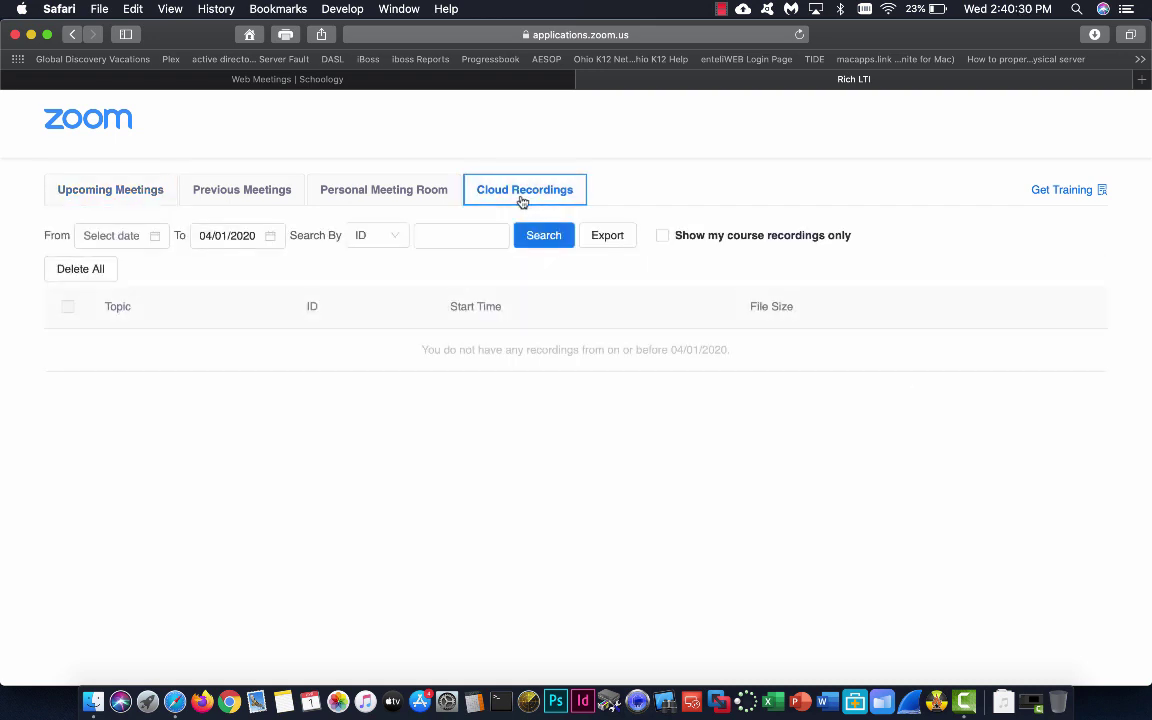
left_click(393, 192)
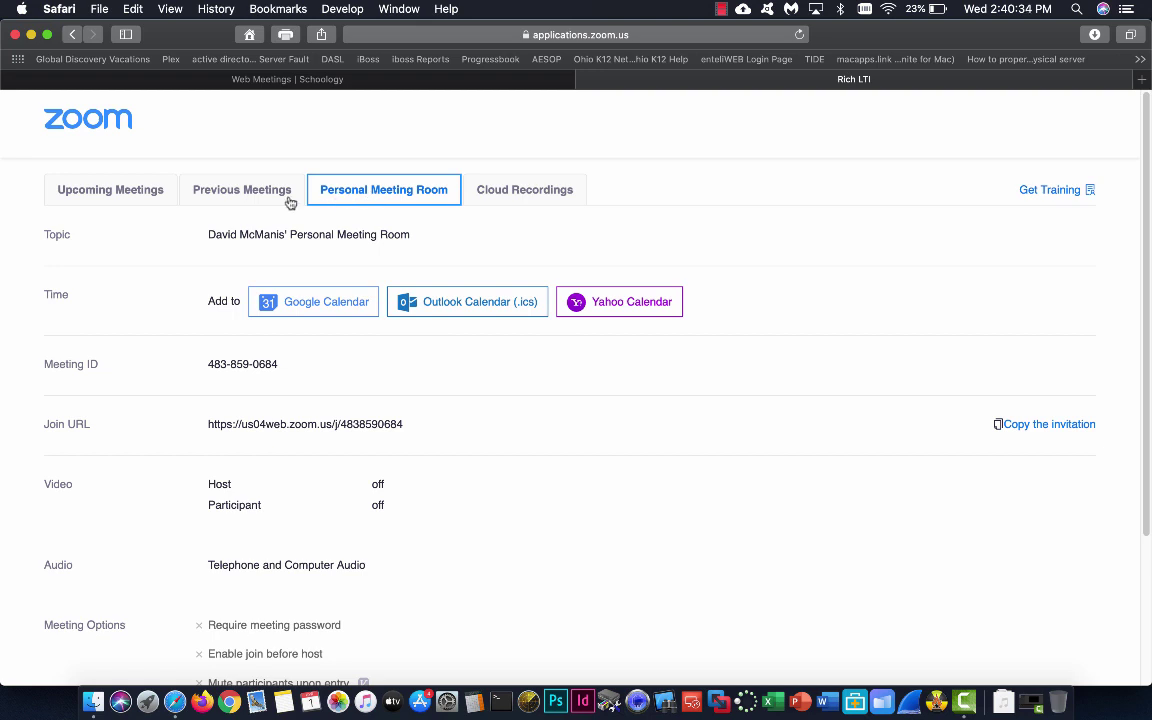
left_click(128, 190)
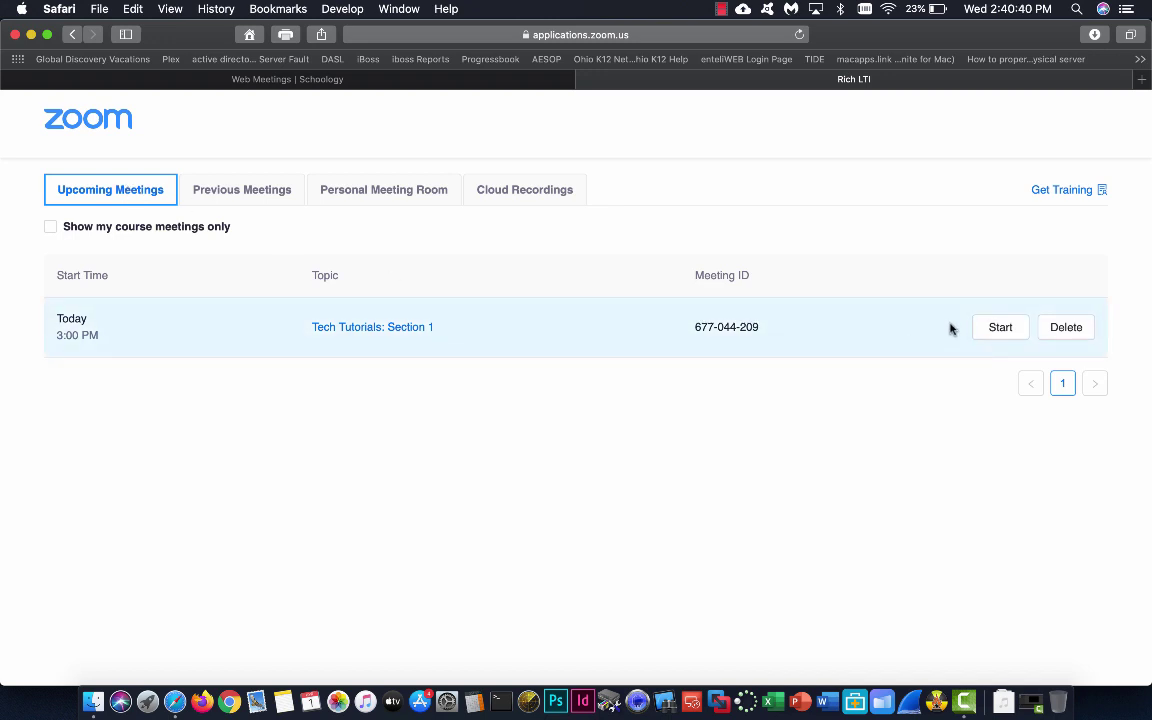
left_click(990, 327)
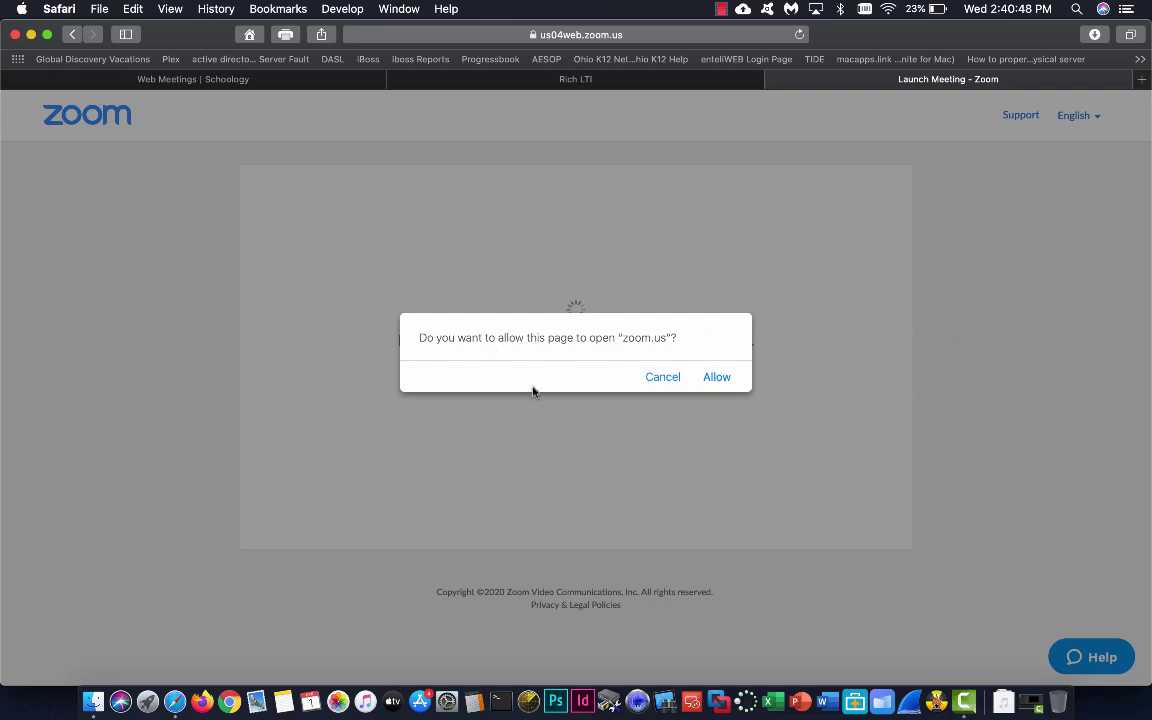
Allow the launch page to open the meeting in the Zoom desktop app
left_click(717, 378)
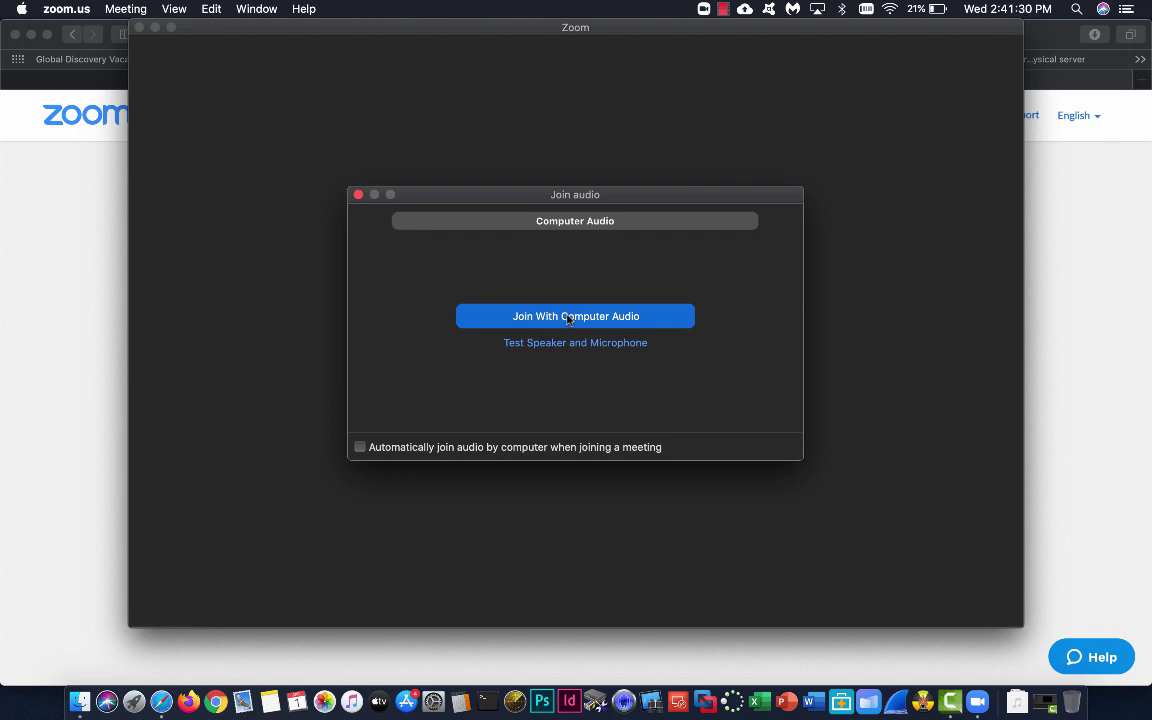
Connect to meeting 677-044-209 with computer audio, then mute the microphone
left_click(568, 318)
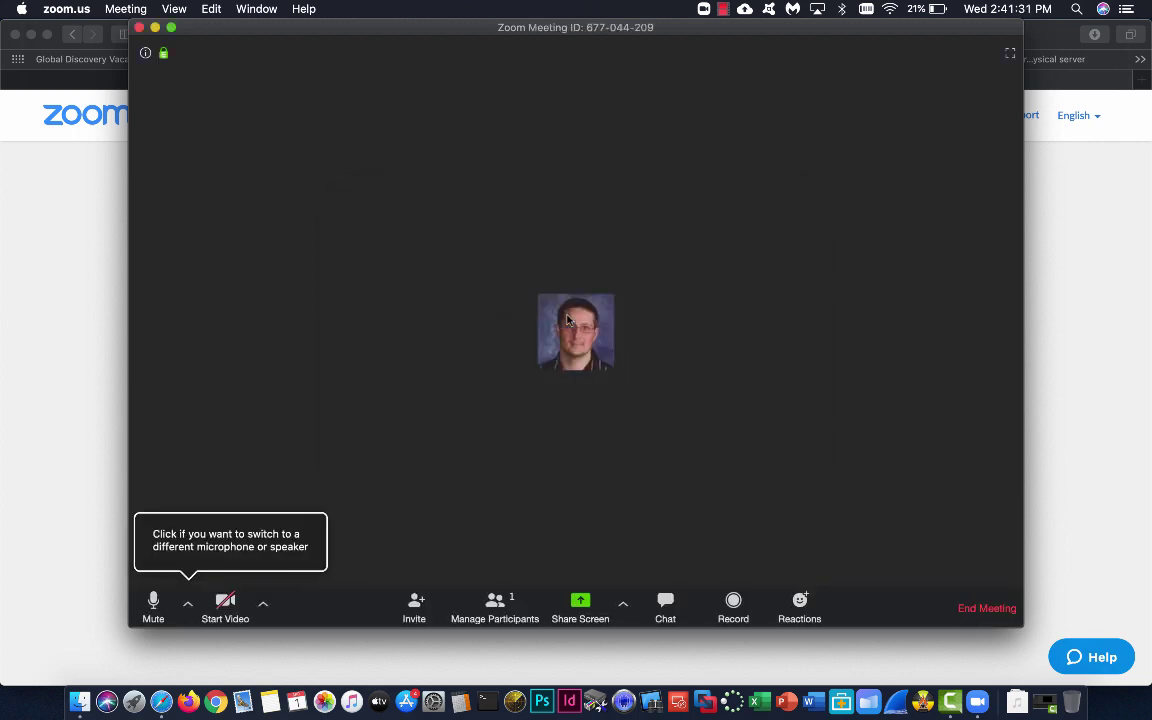
left_click(153, 600)
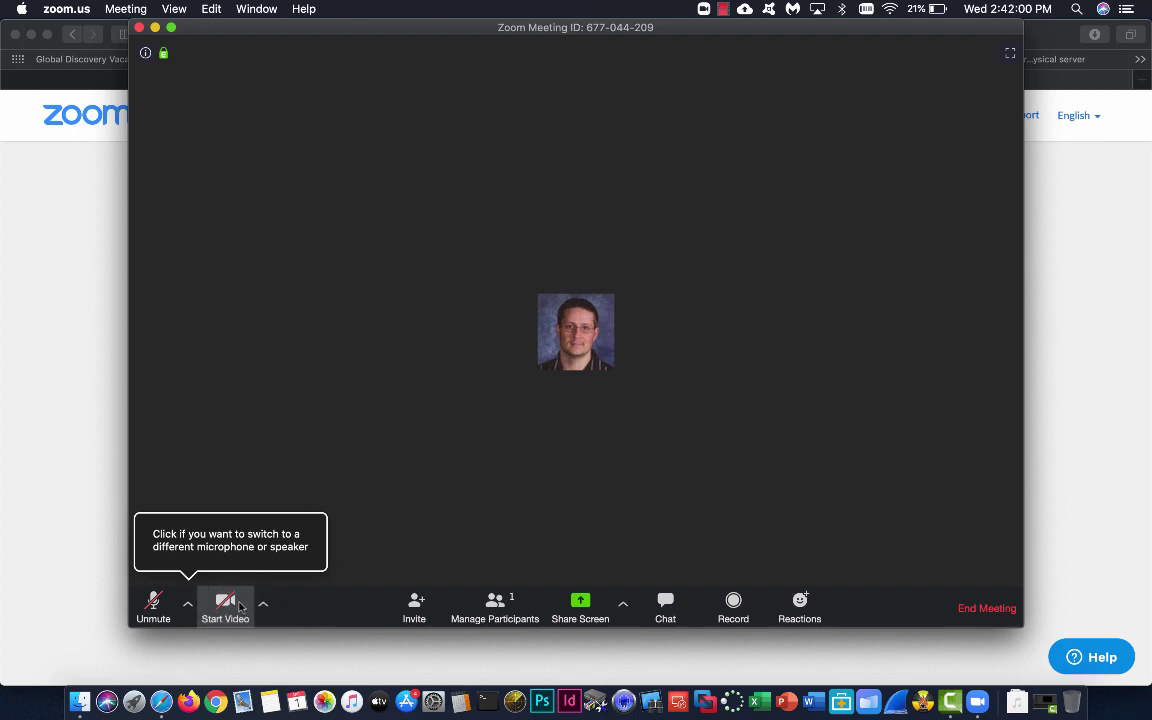
Turn the camera on briefly and back off, leaving video off
left_click(240, 606)
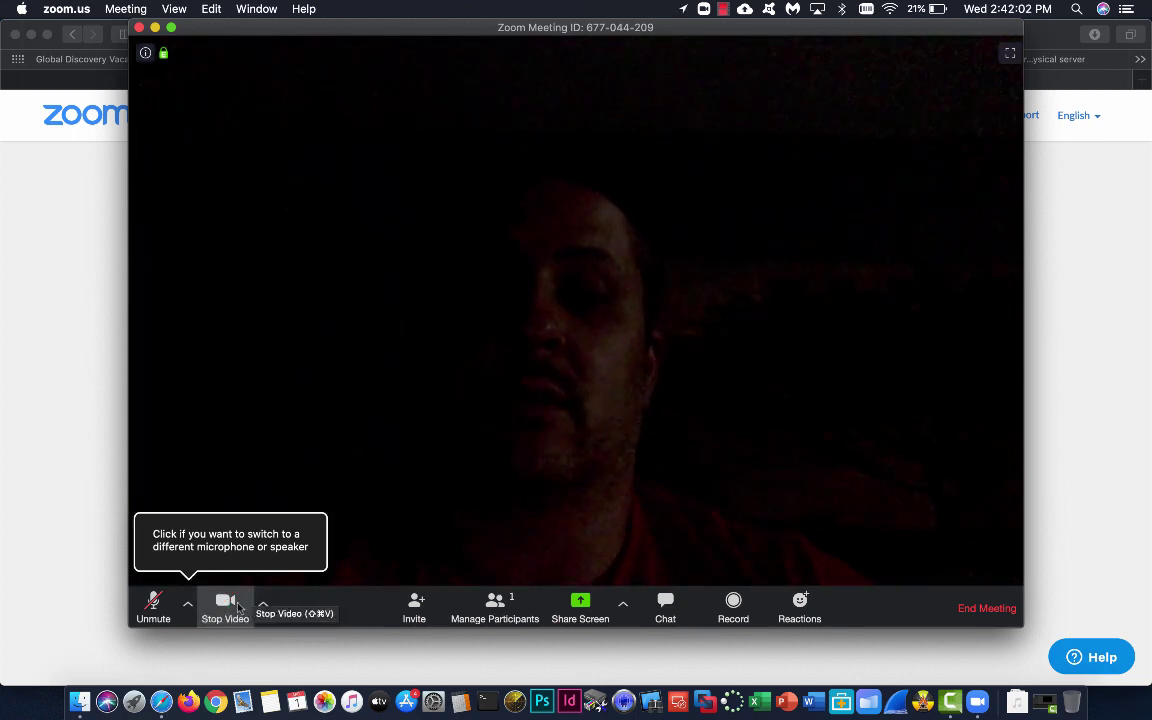
left_click(240, 606)
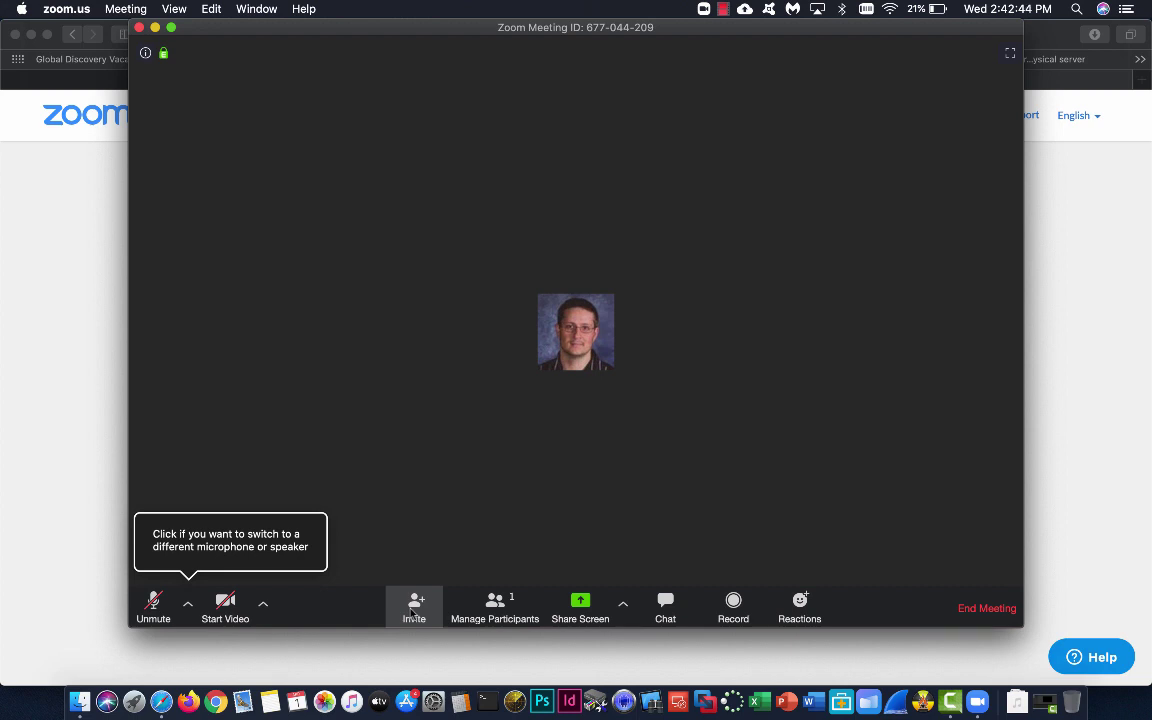
left_click(484, 606)
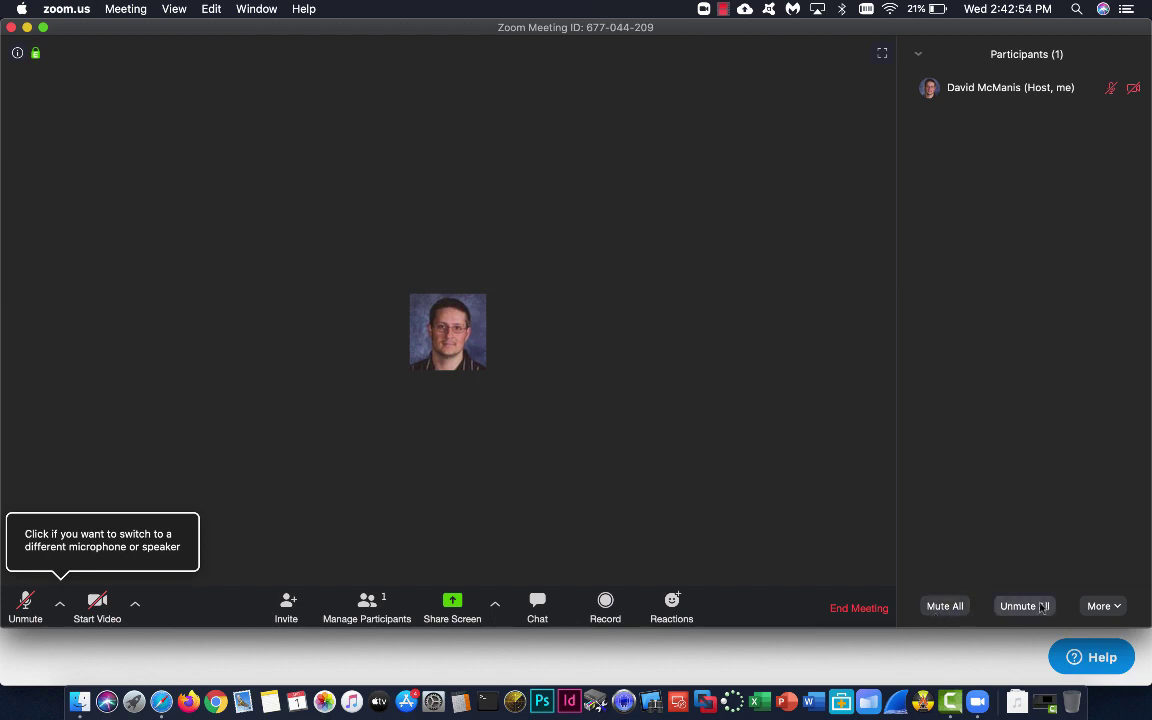
left_click(1106, 606)
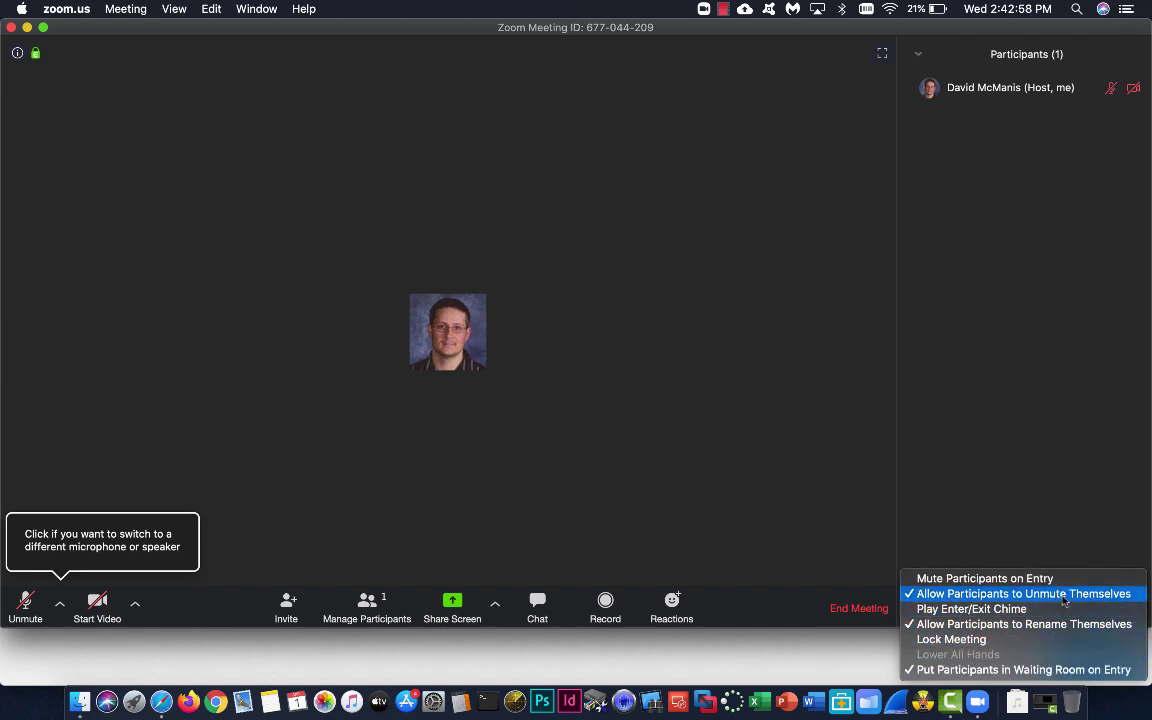
left_click(1055, 510)
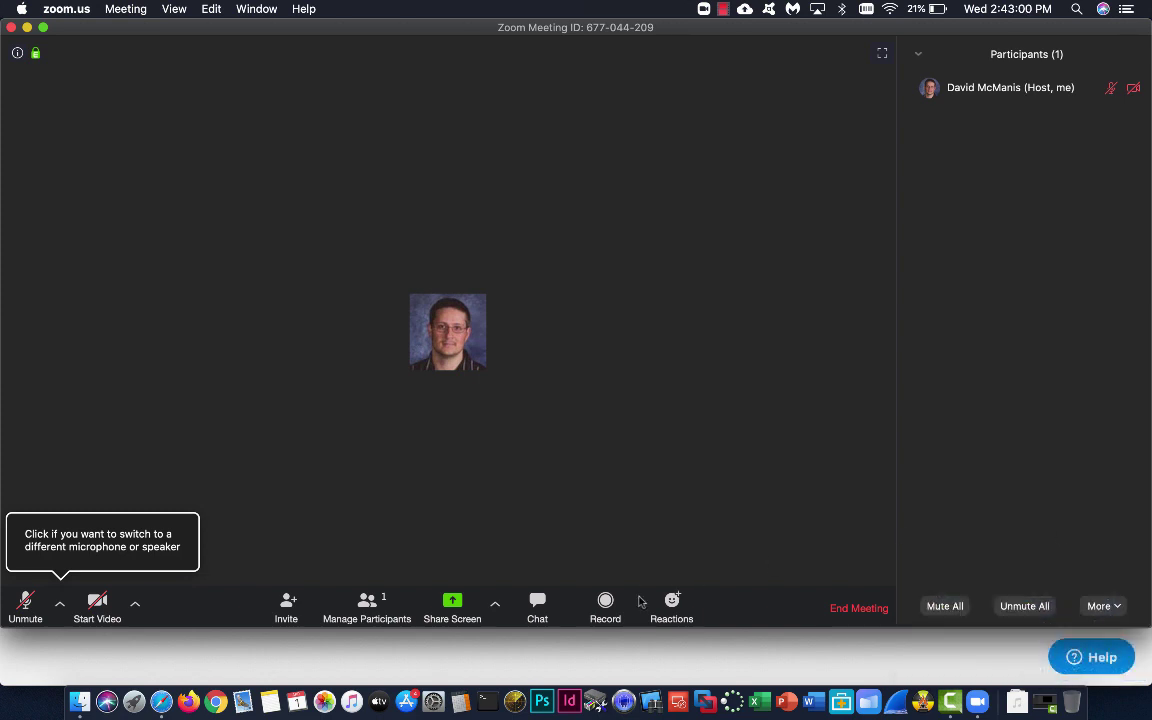
left_click(364, 608)
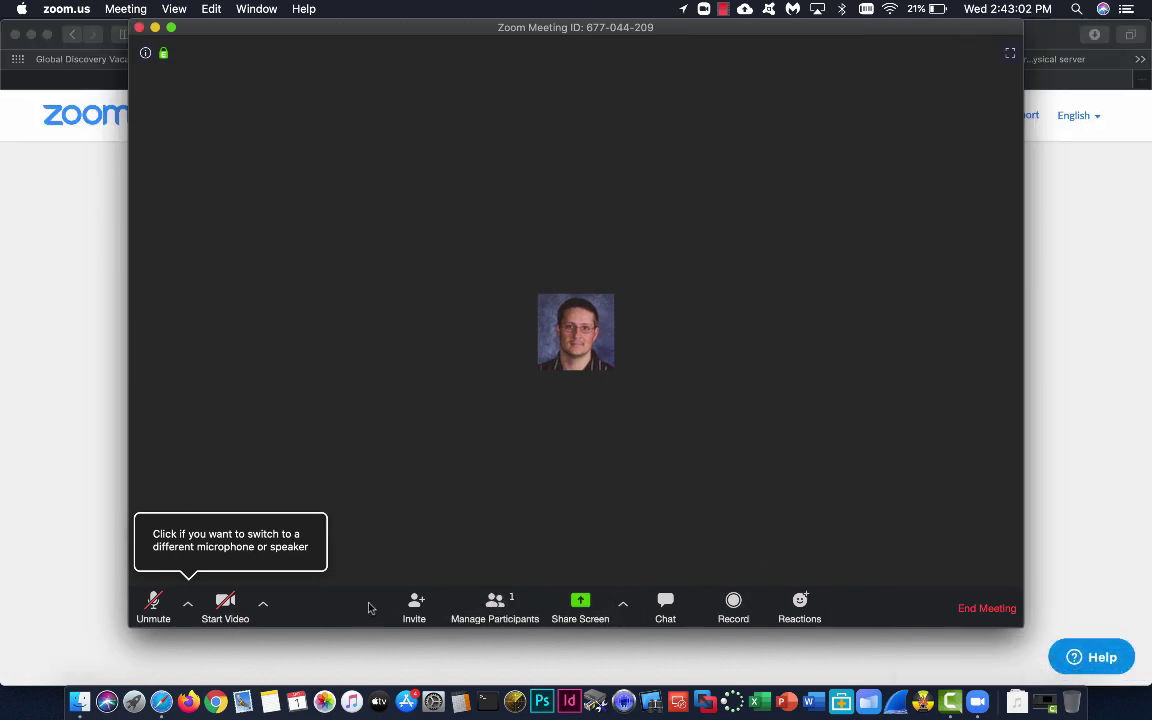
Pick Desktop 1 to share, then follow the permission prompt to System Preferences
left_click(581, 607)
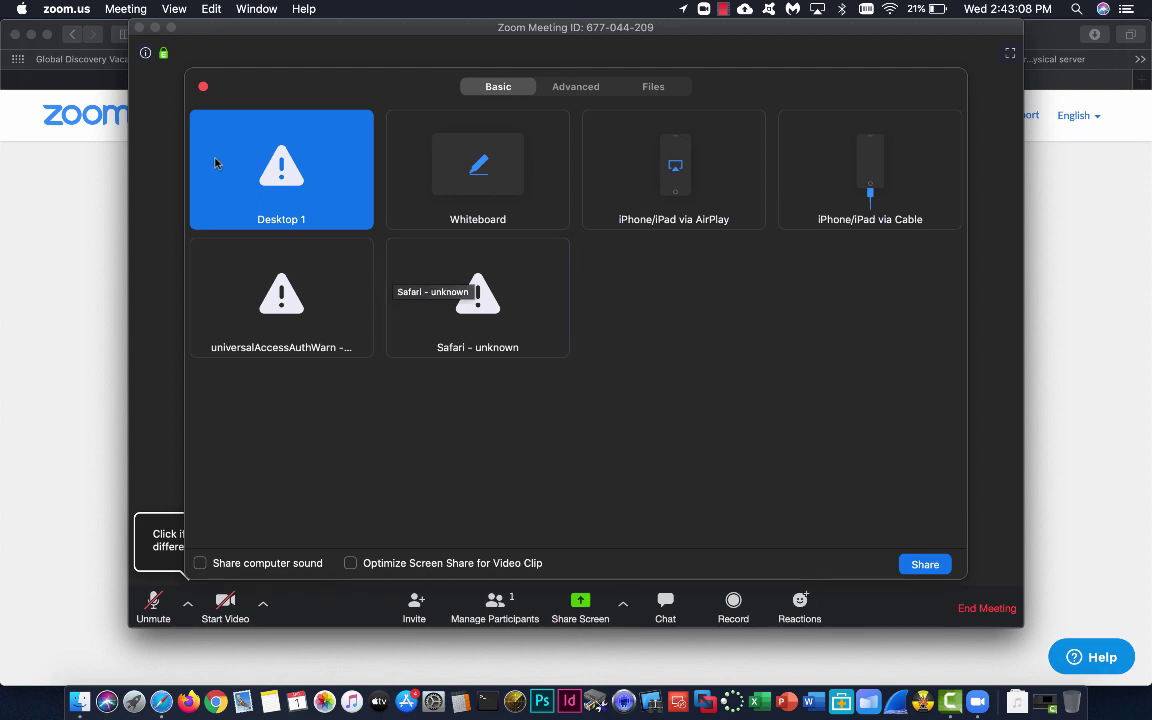
left_click(921, 564)
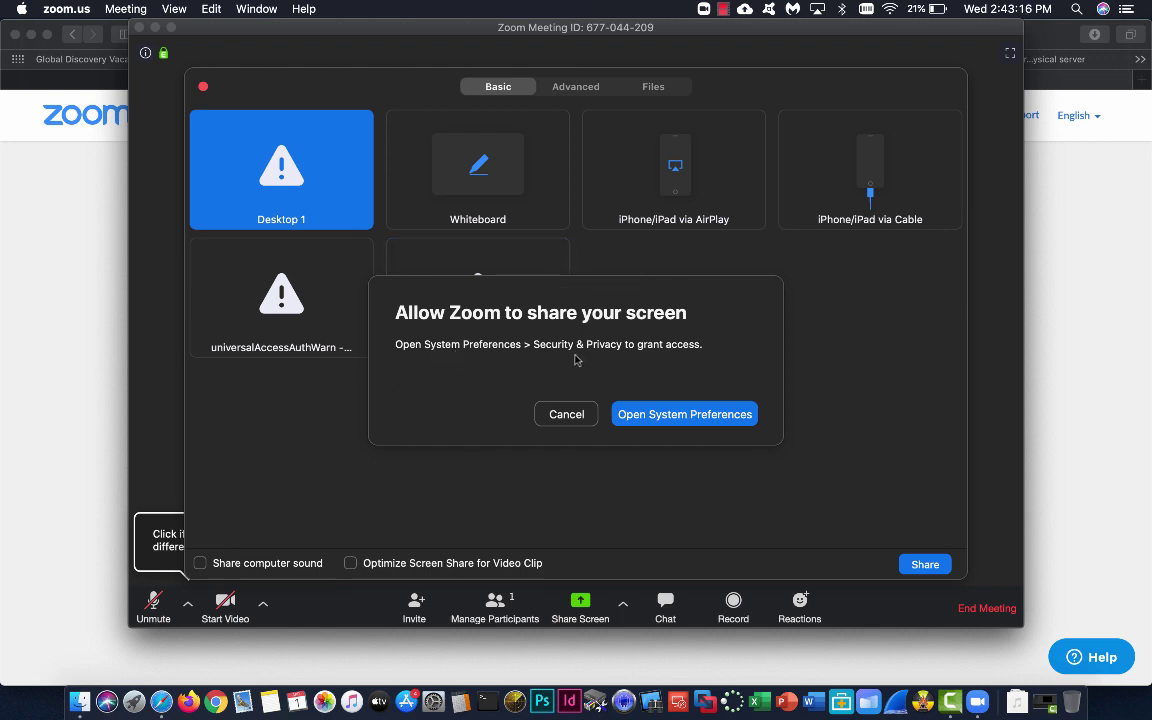
left_click(670, 414)
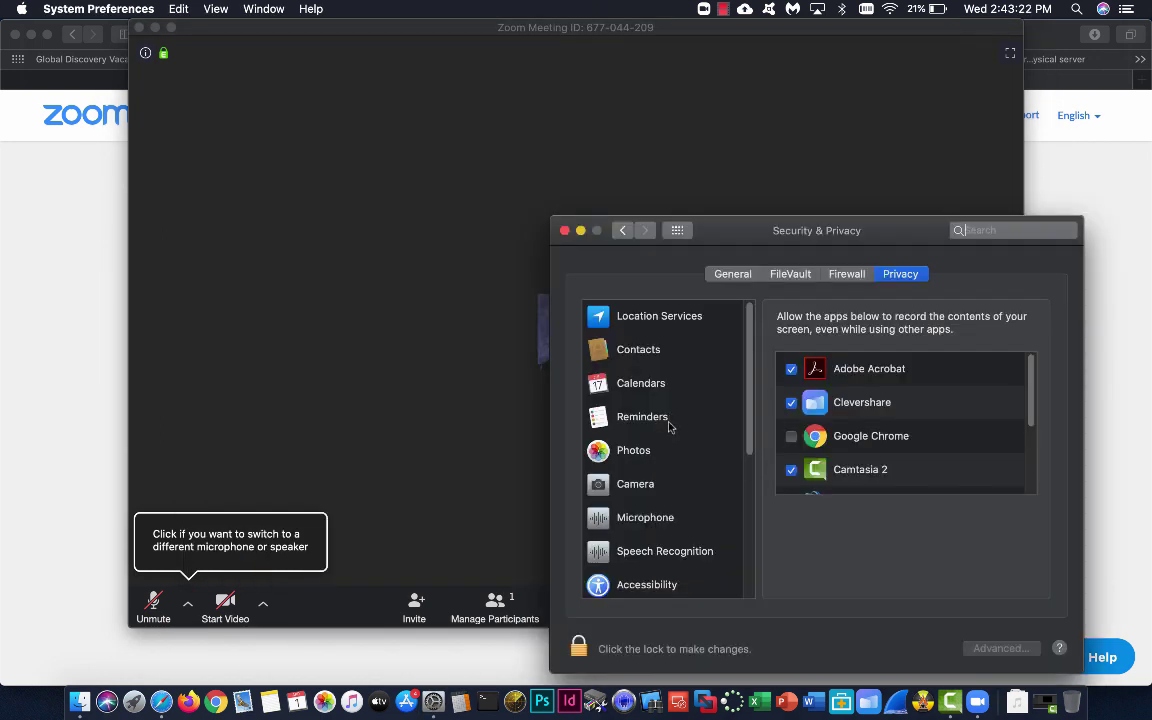
Tick zoom.us under Security & Privacy > Screen Recording and choose Later for restarting Zoom
left_click(677, 230)
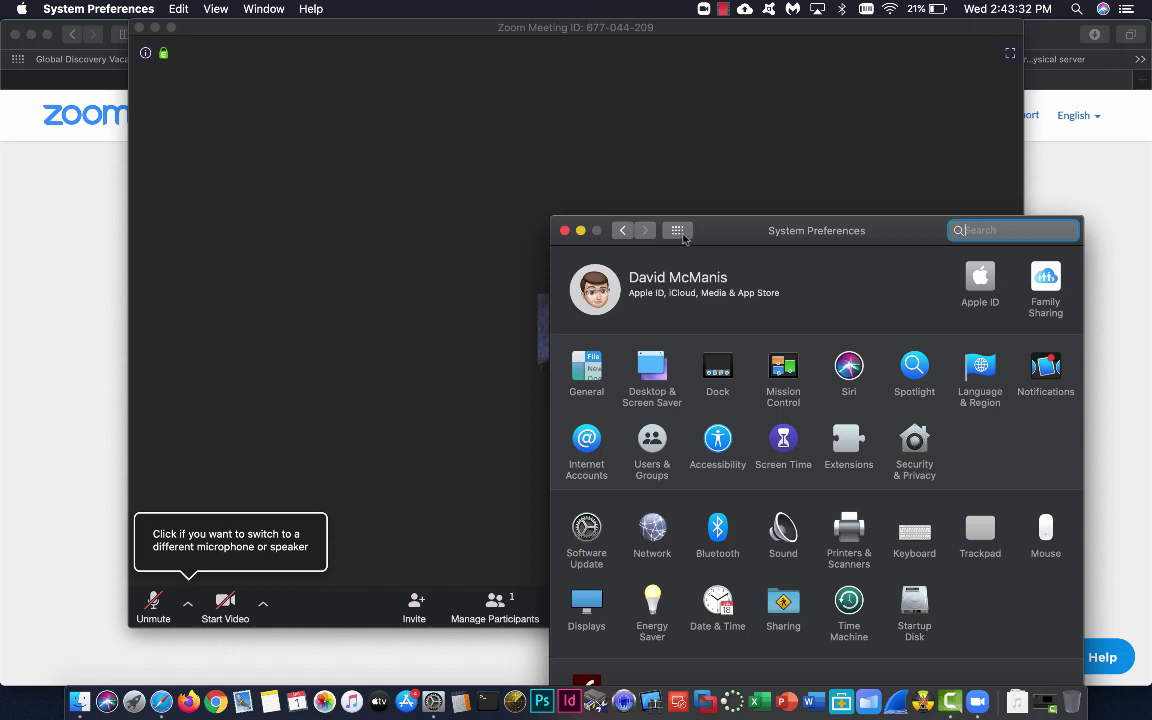
left_click(916, 445)
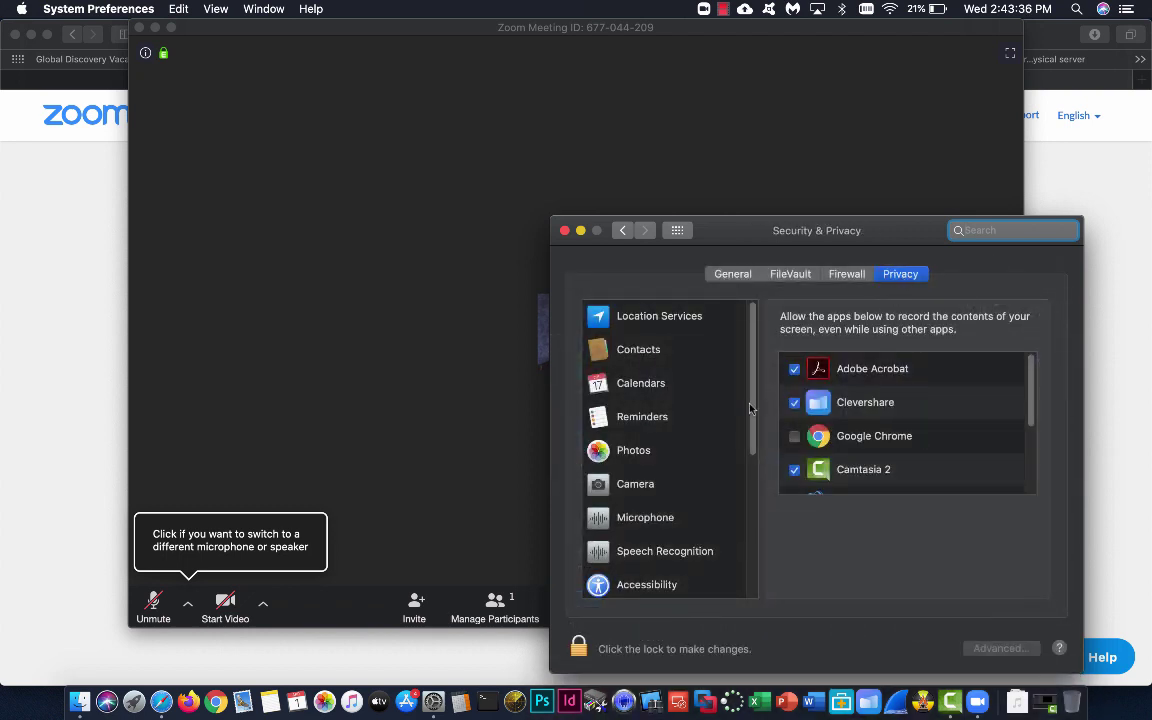
scroll(676, 548, "down", 2)
scroll(676, 548, "down", 5)
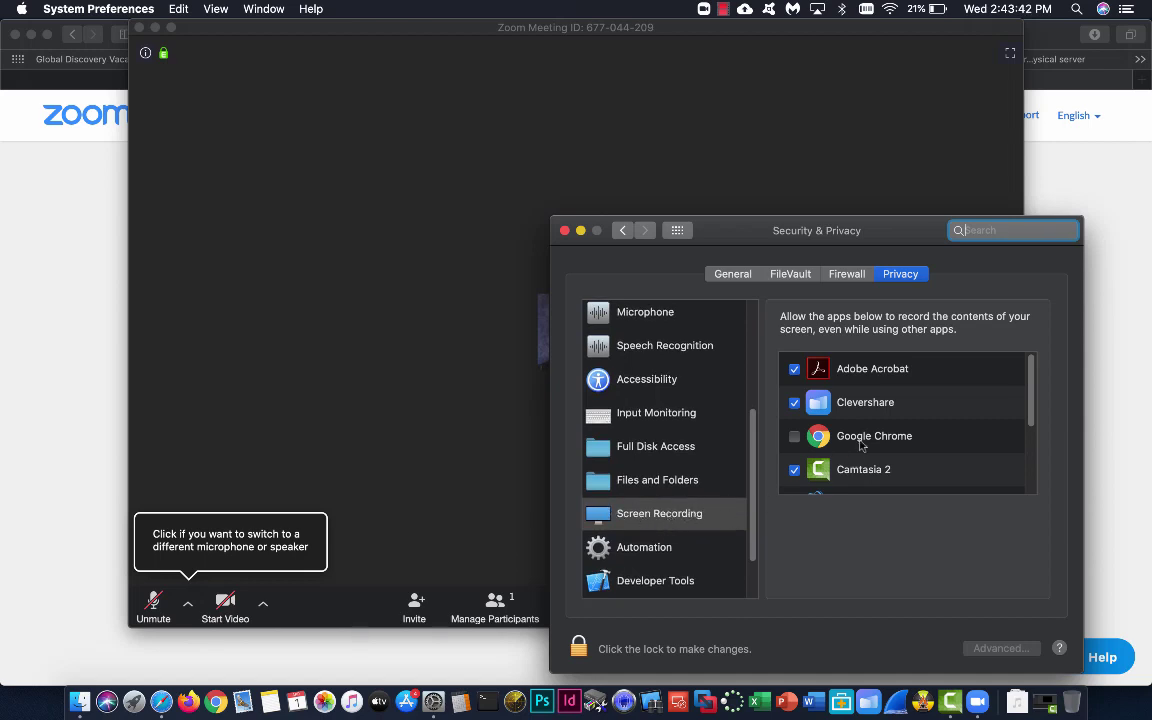
scroll(868, 438, "down", 5)
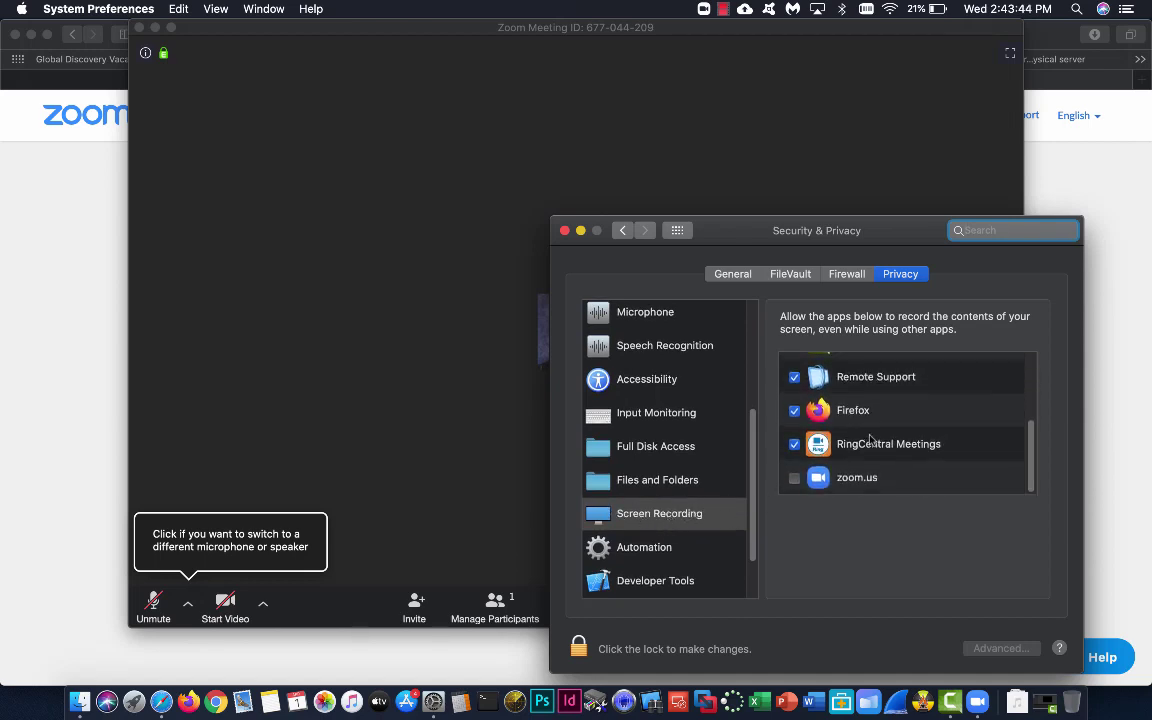
left_click(794, 481)
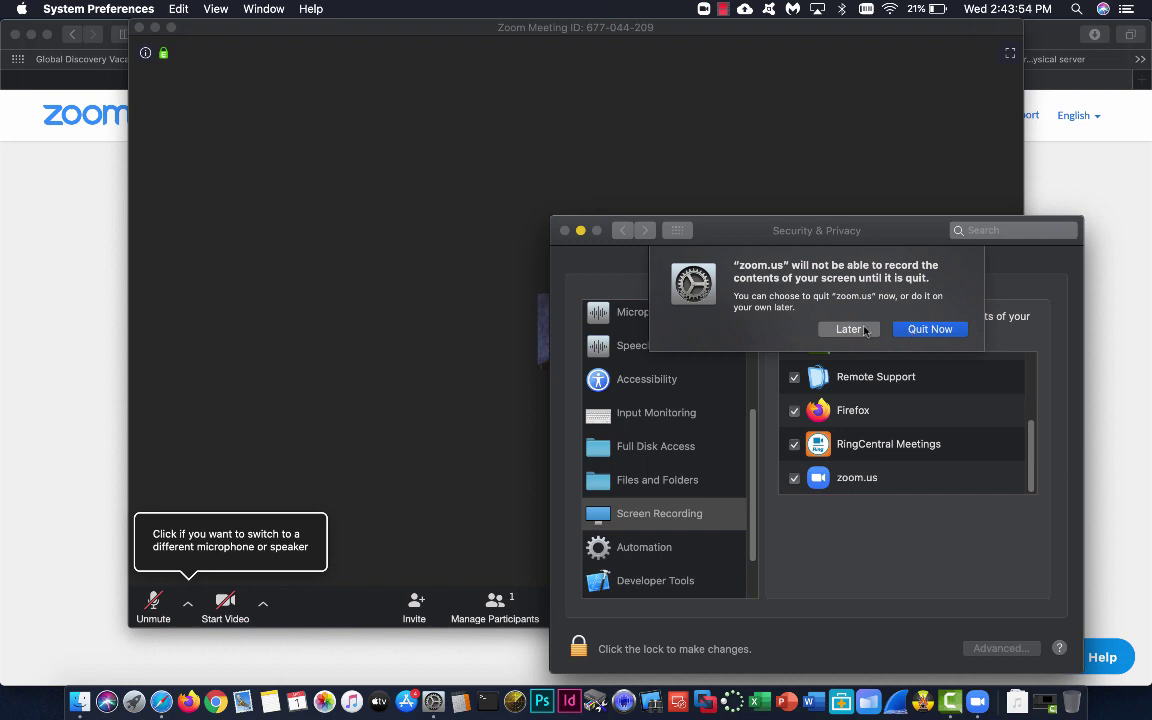
left_click(850, 329)
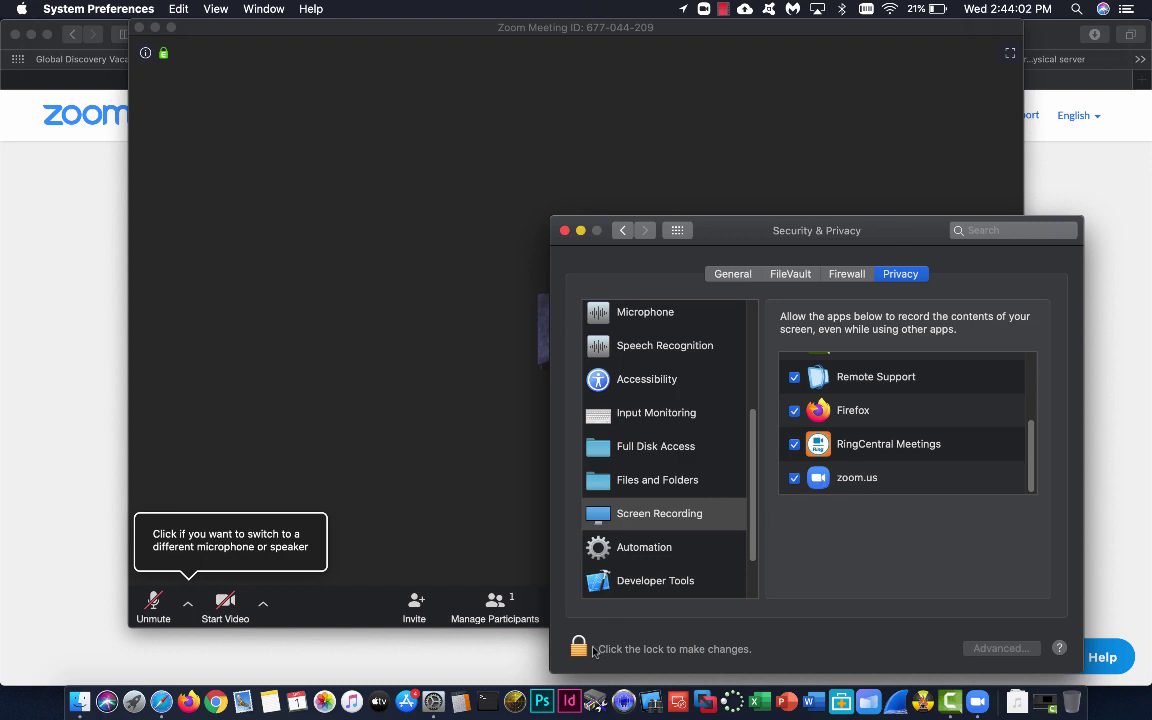
Unlock the privacy settings with the administrator password
left_click(579, 648)
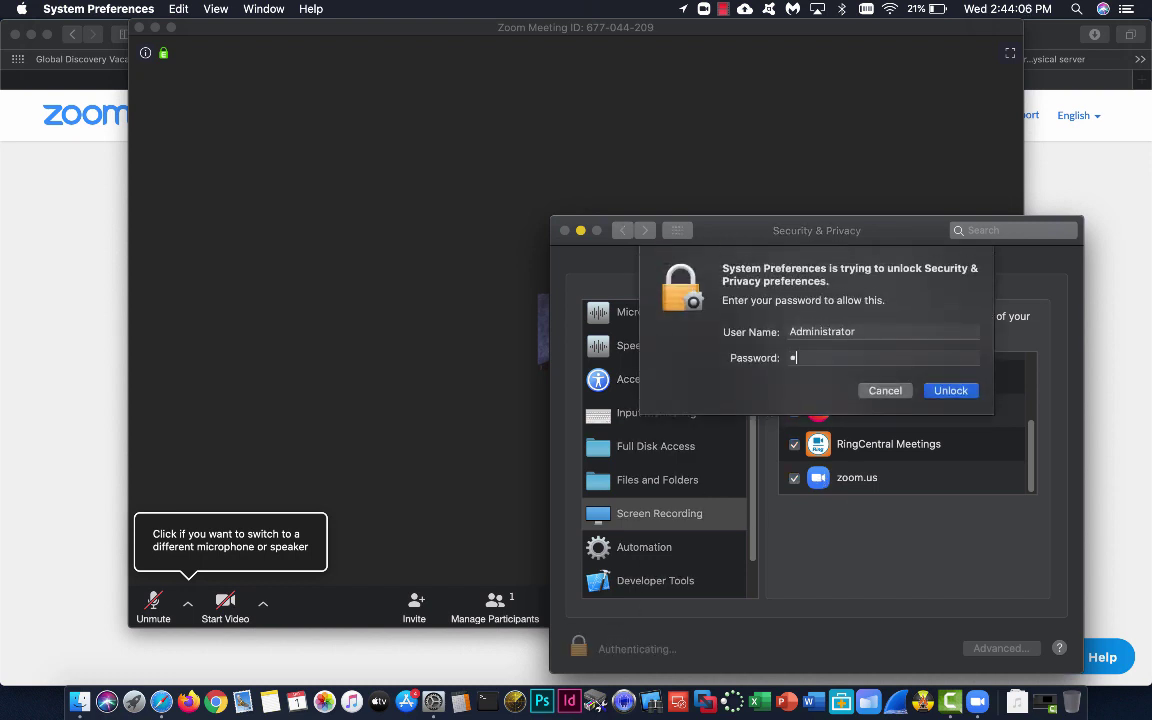
type("•••••••••••")
key("Return")
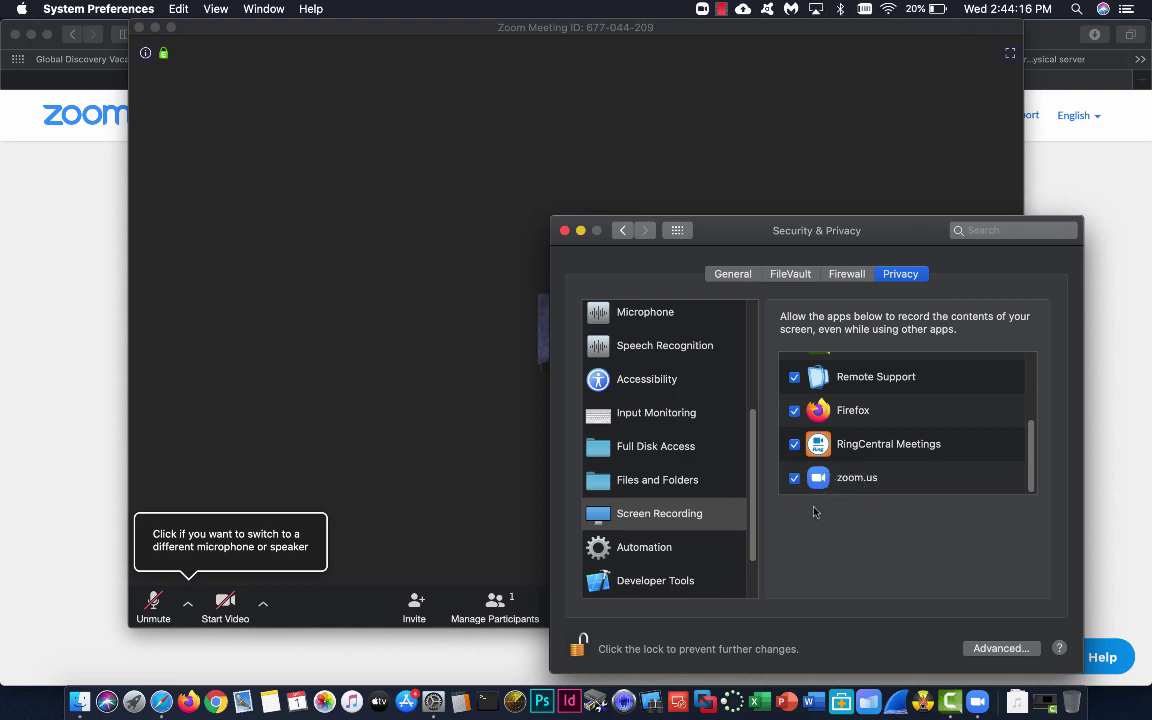
View Full Disk Access, cancel adding Automator, and quit System Preferences
left_click(664, 455)
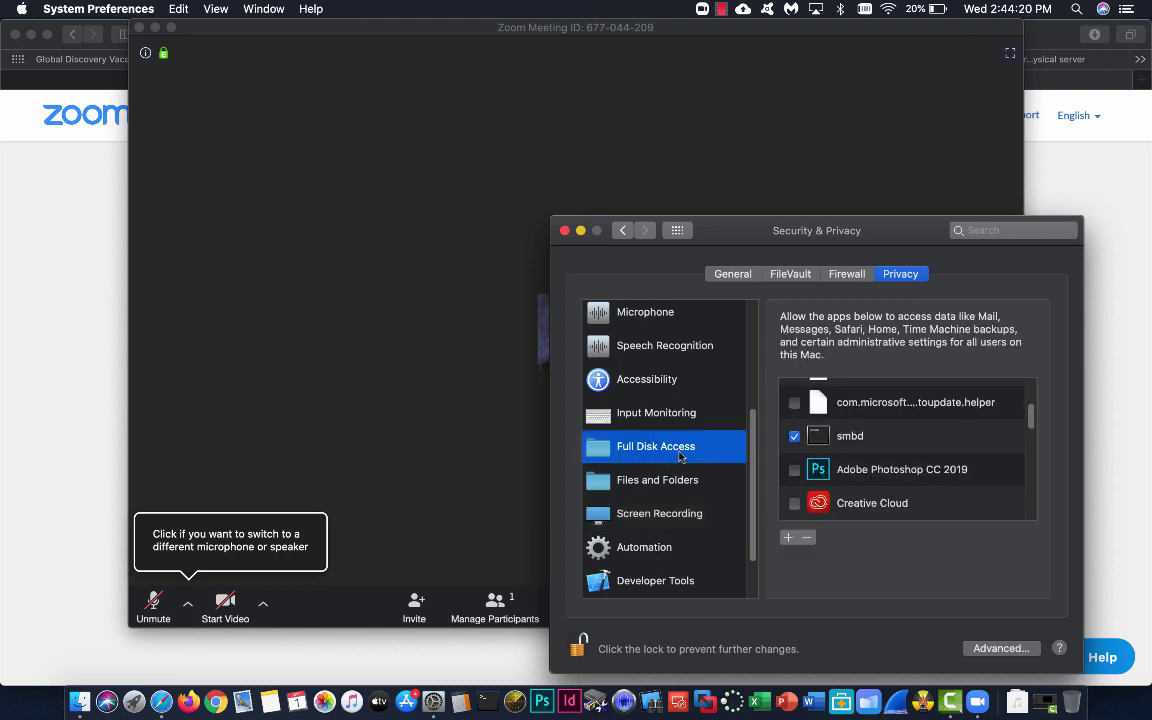
left_click(787, 538)
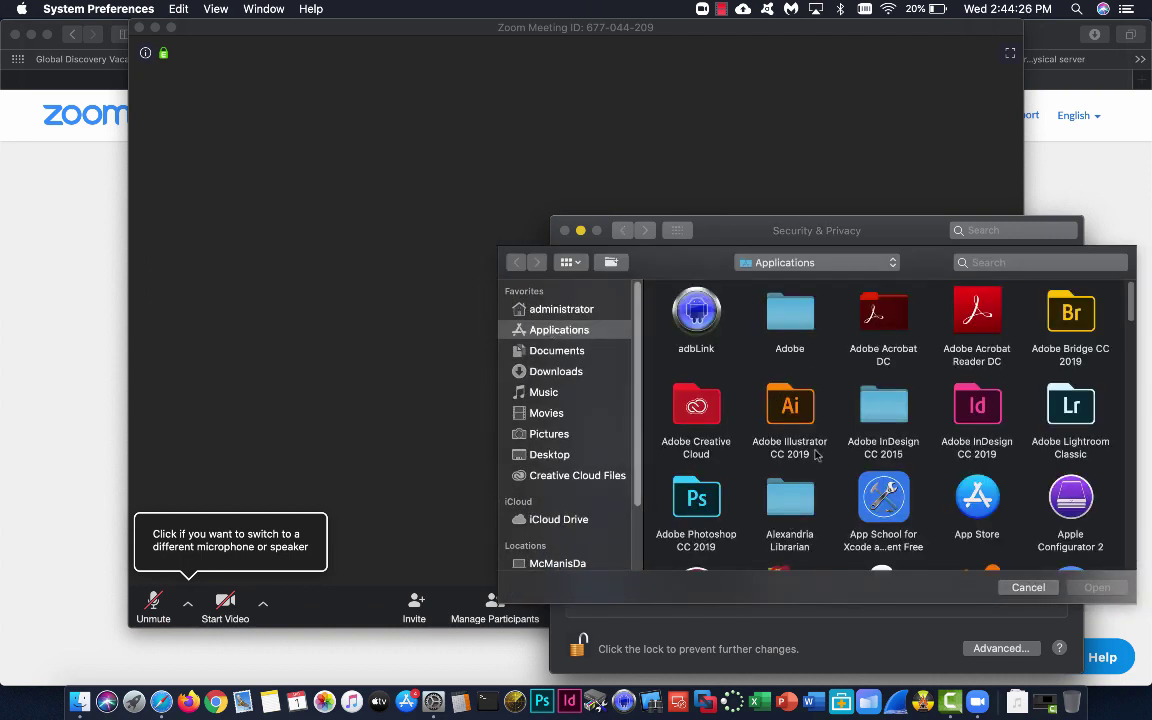
scroll(812, 463, "down", 2)
left_click(883, 398)
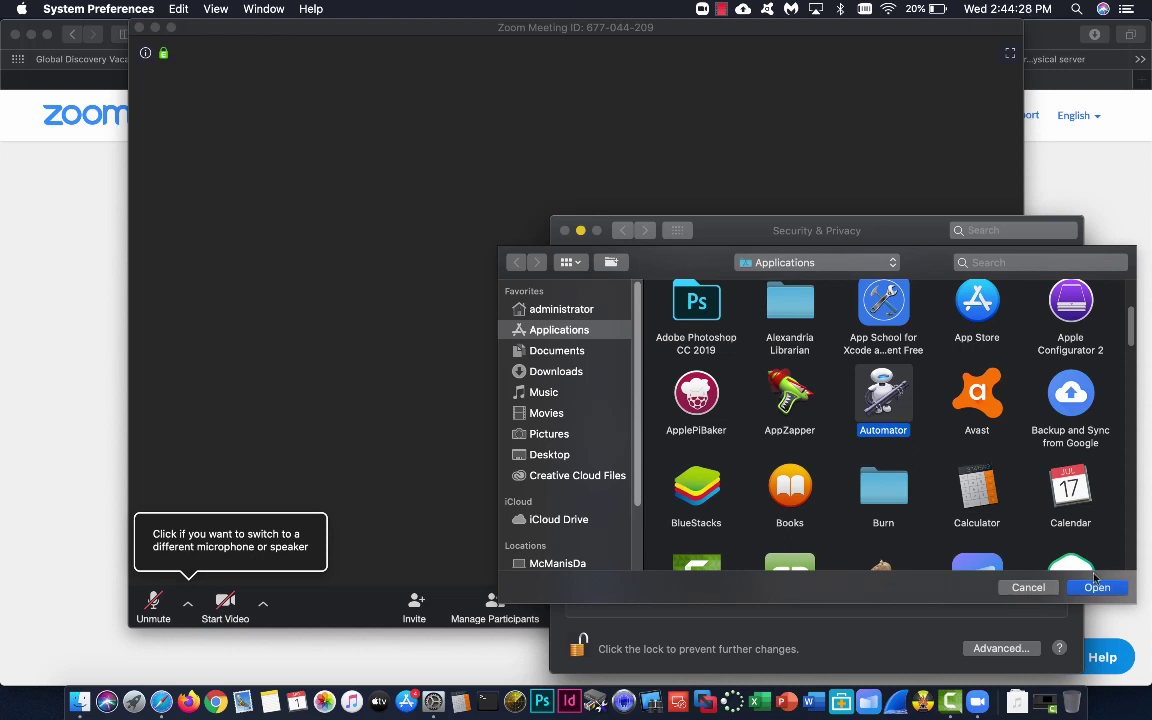
left_click(1024, 588)
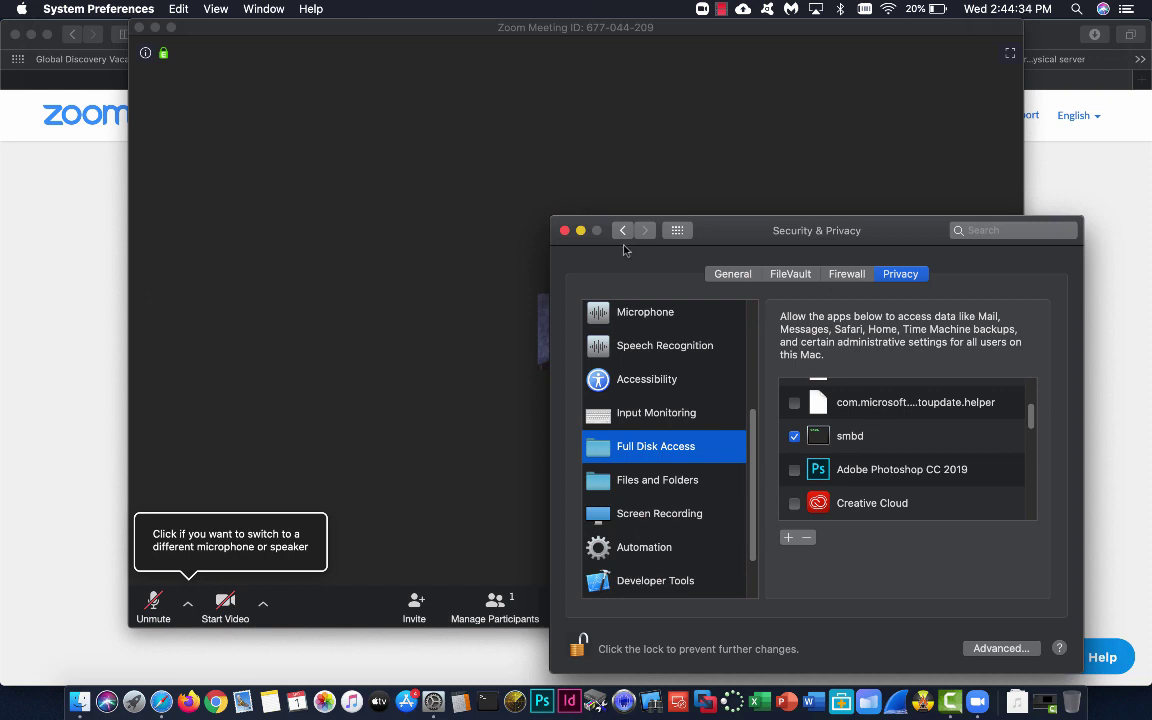
key("super+q")
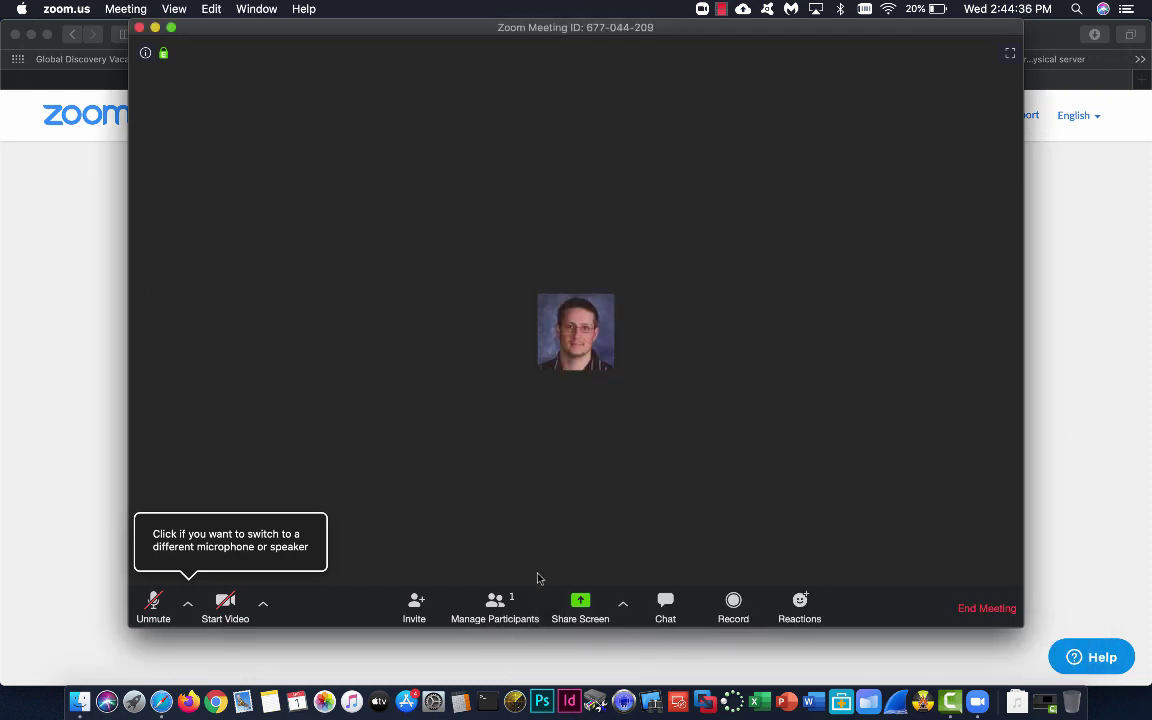
Share Desktop 1 in the meeting and close the leftover Security & Privacy window
left_click(580, 603)
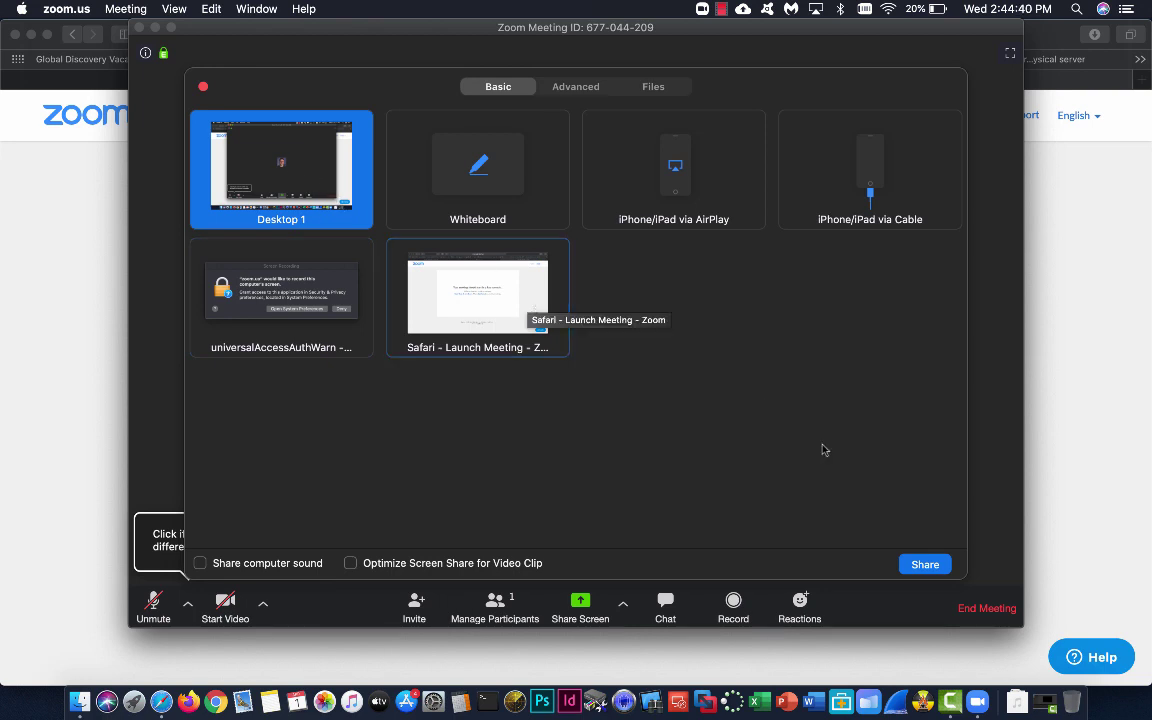
left_click(918, 565)
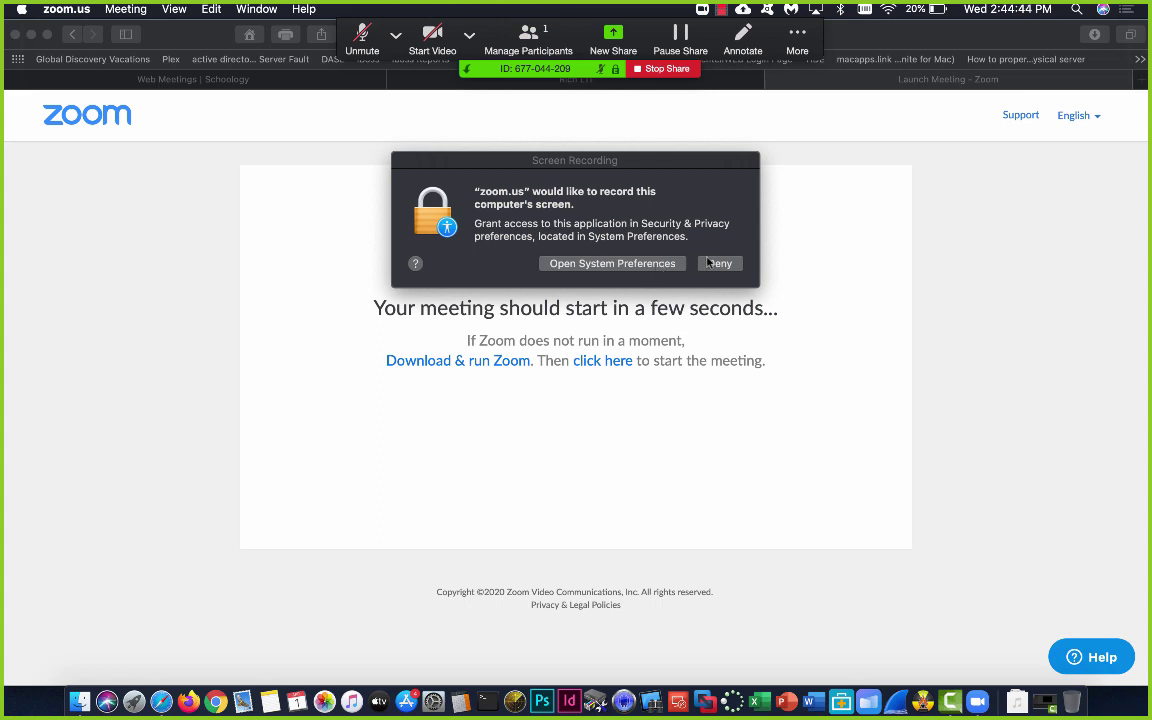
left_click_drag(469, 166, 548, 203)
left_click(666, 302)
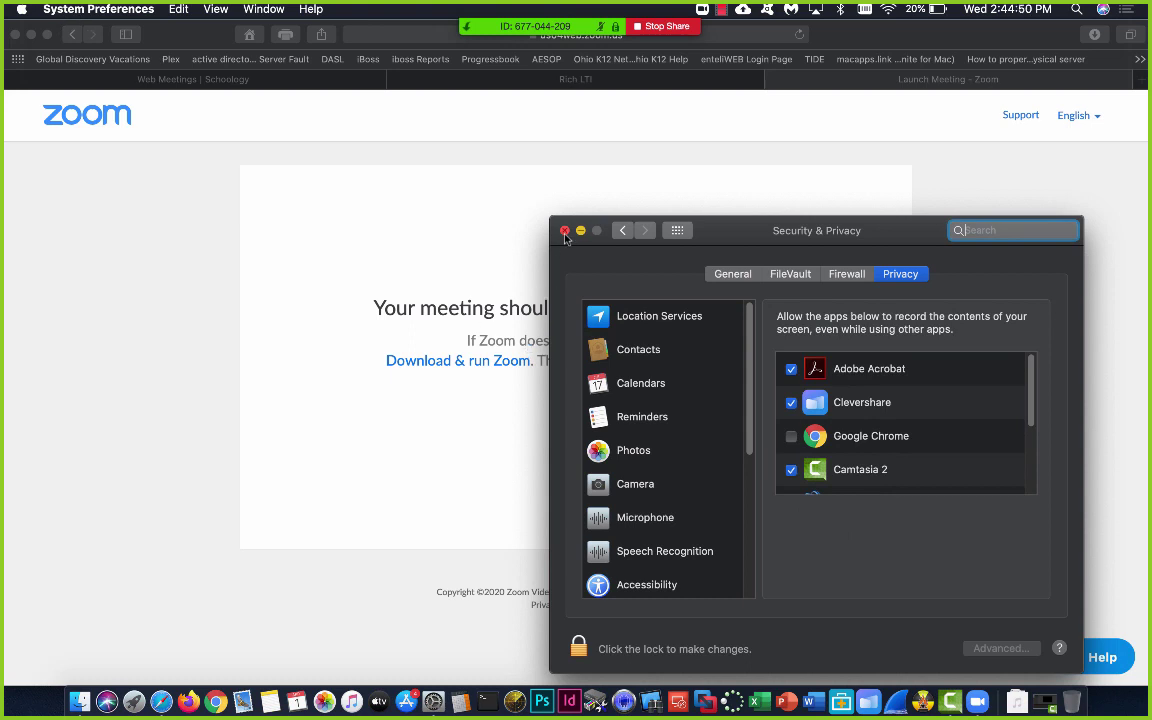
left_click(564, 230)
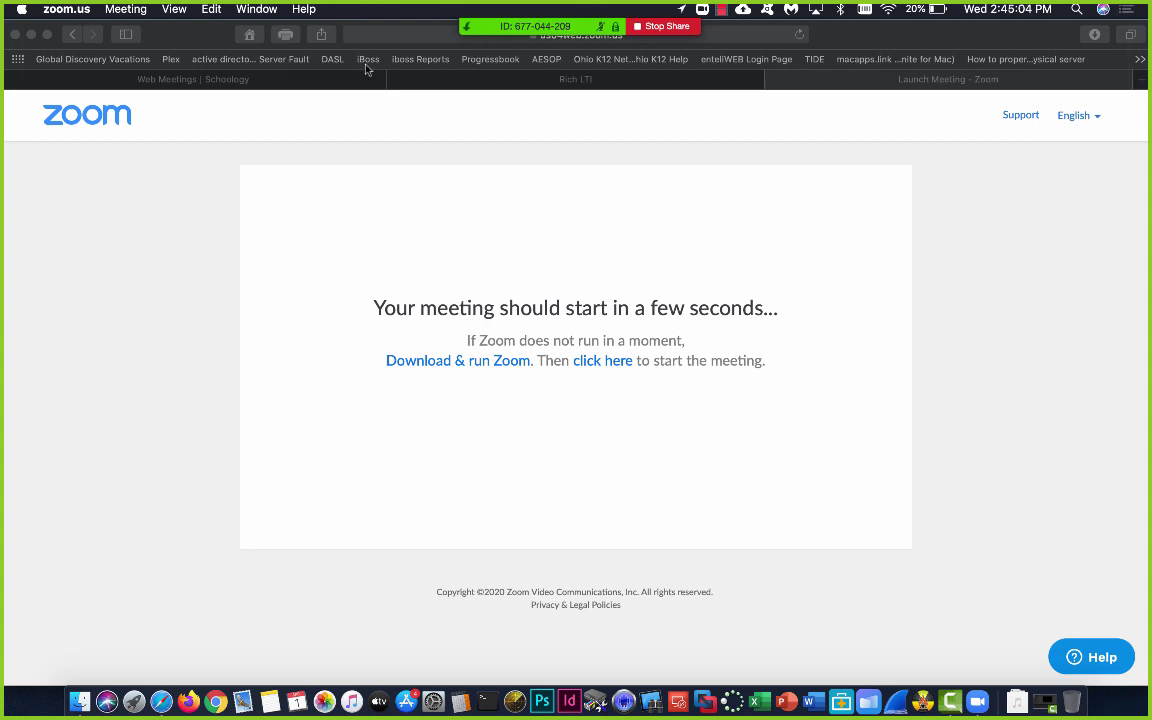
Bring Safari forward and load msn.com in a new tab
left_click(391, 30)
left_click(393, 34)
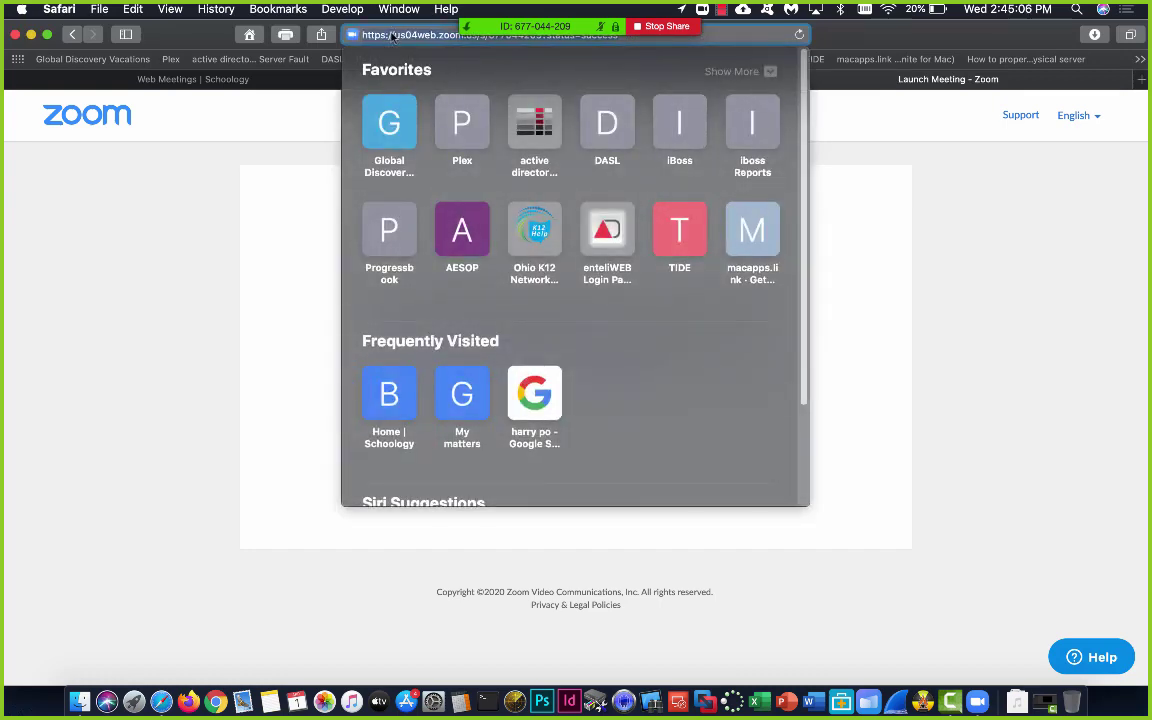
type("msn.com")
key("Return")
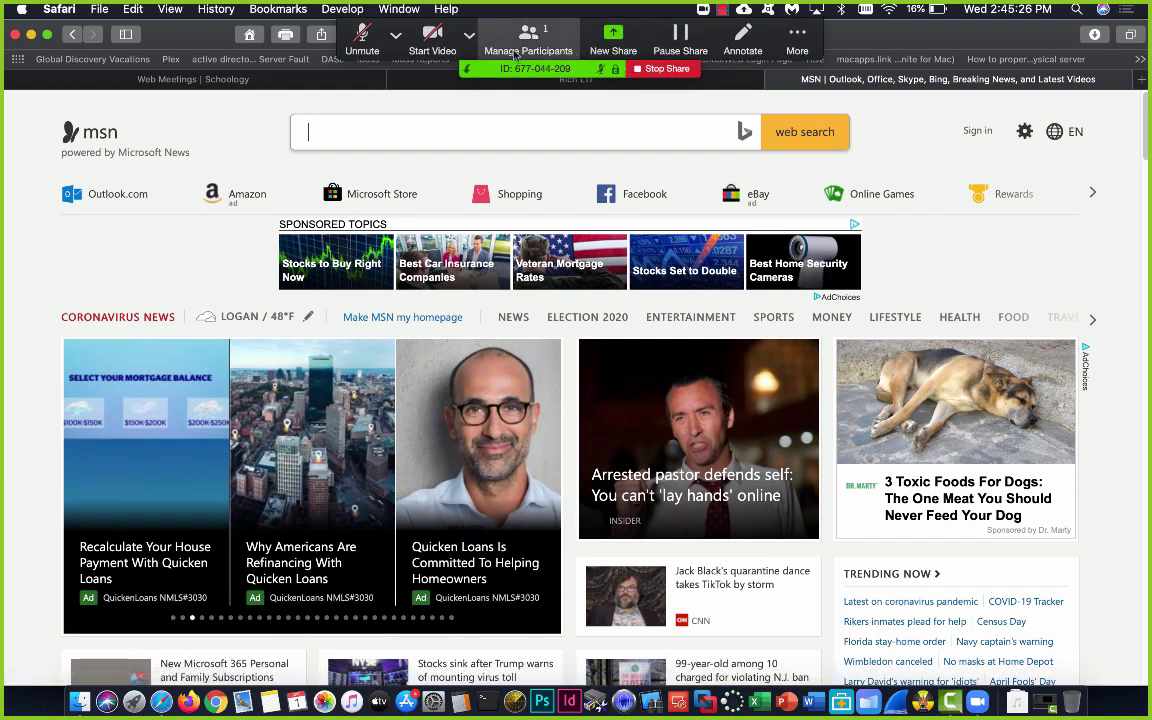
Open the annotation tools and draw a freehand loop around the sponsored topics strip
left_click(743, 42)
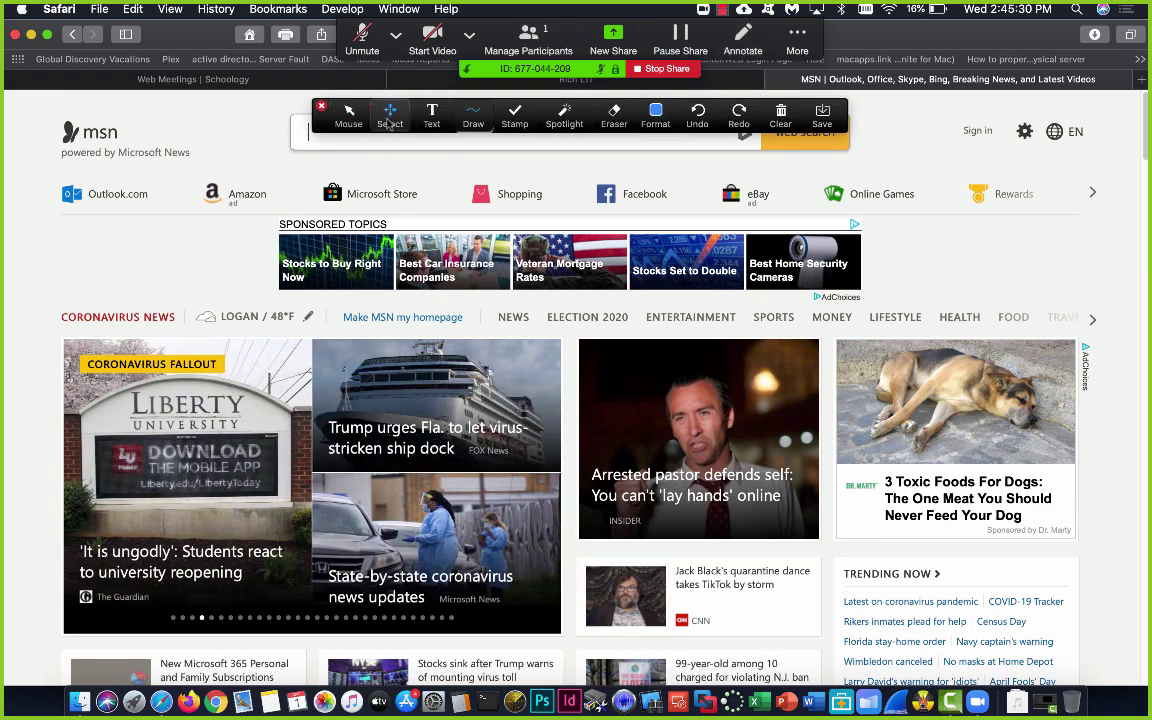
left_click(437, 122)
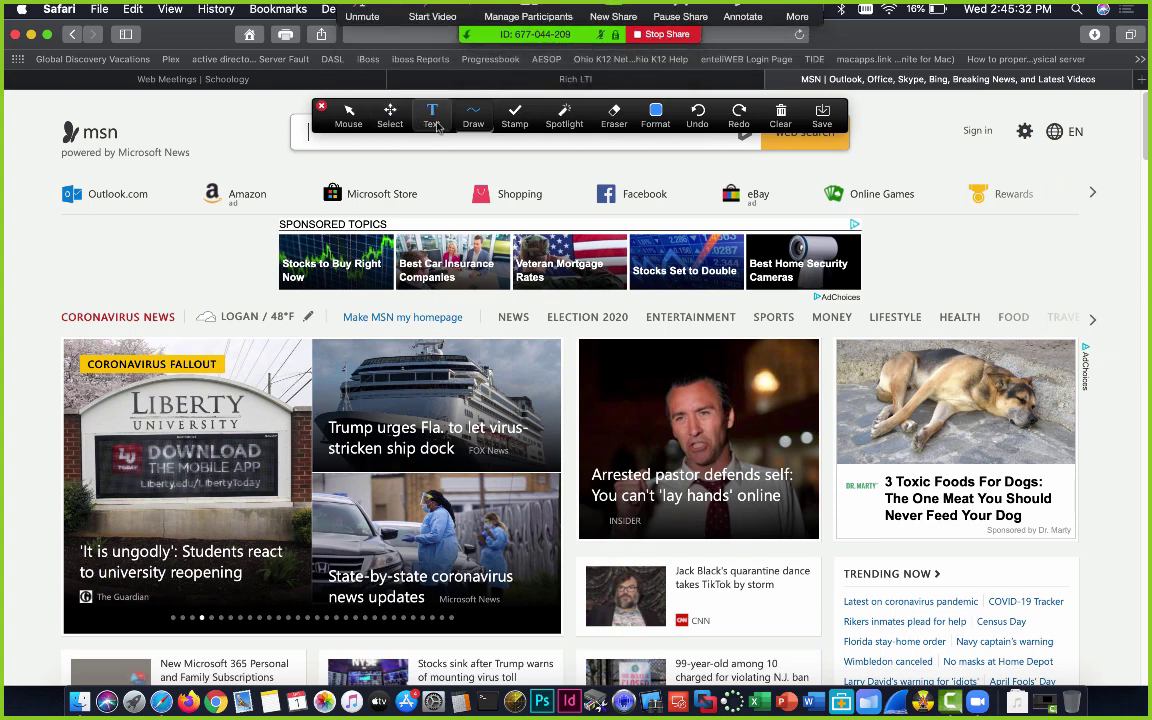
left_click(605, 123)
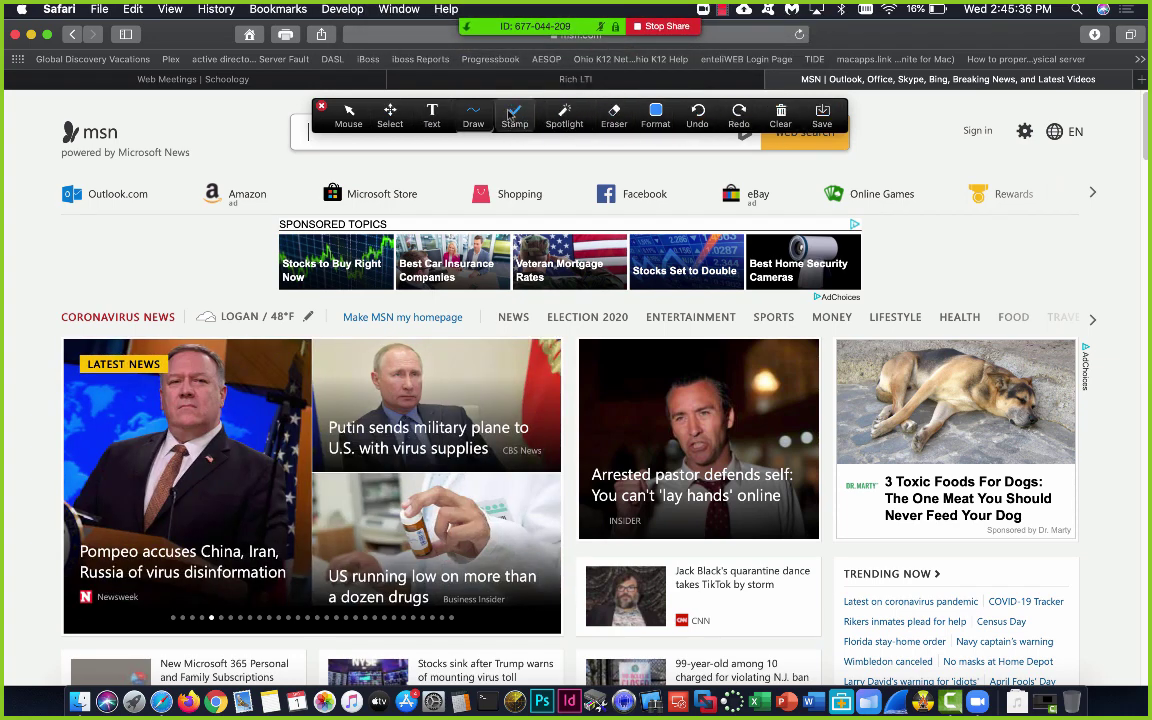
left_click(473, 115)
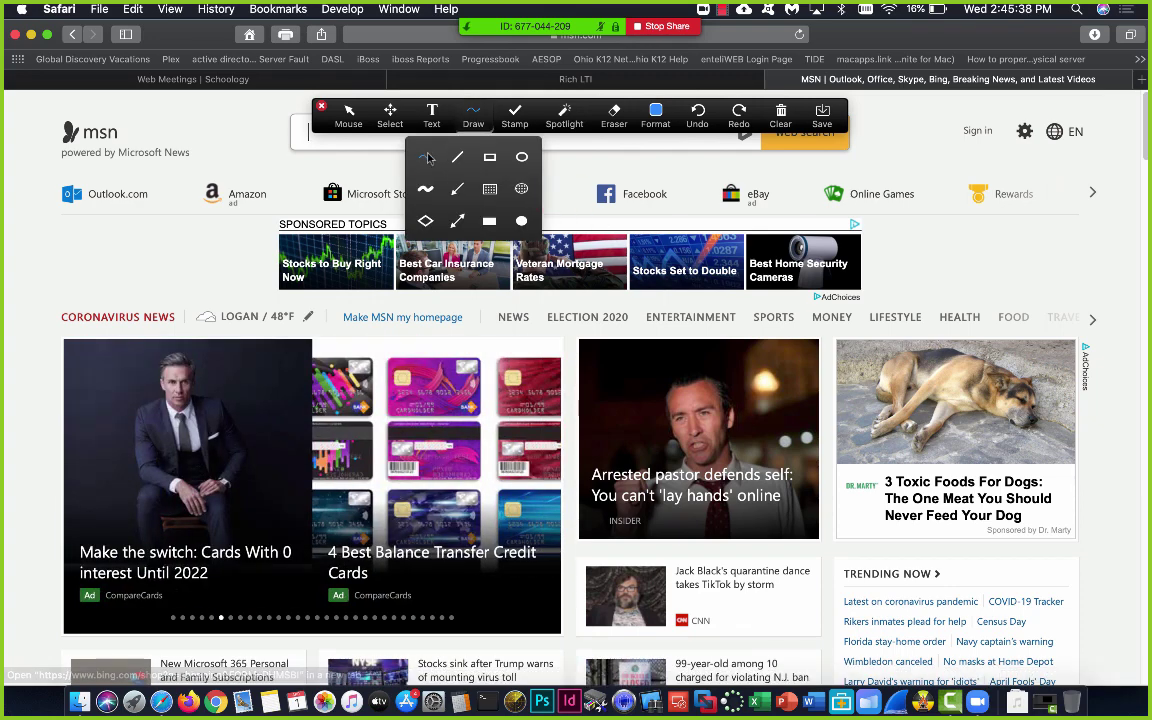
mouse_move(690, 340)
left_mouse_down()
mouse_move(761, 257)
mouse_move(440, 228)
mouse_move(540, 385)
mouse_move(650, 372)
left_mouse_up()
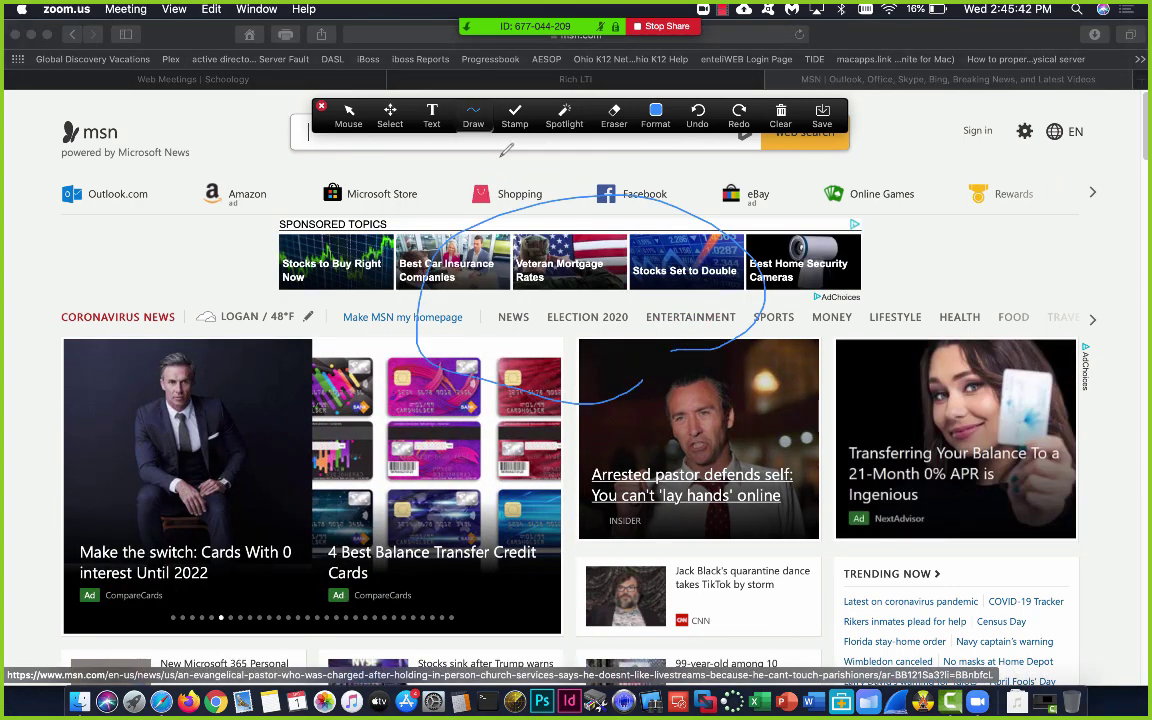
Clear all drawings from the shared MSN page
mouse_move(605, 35)
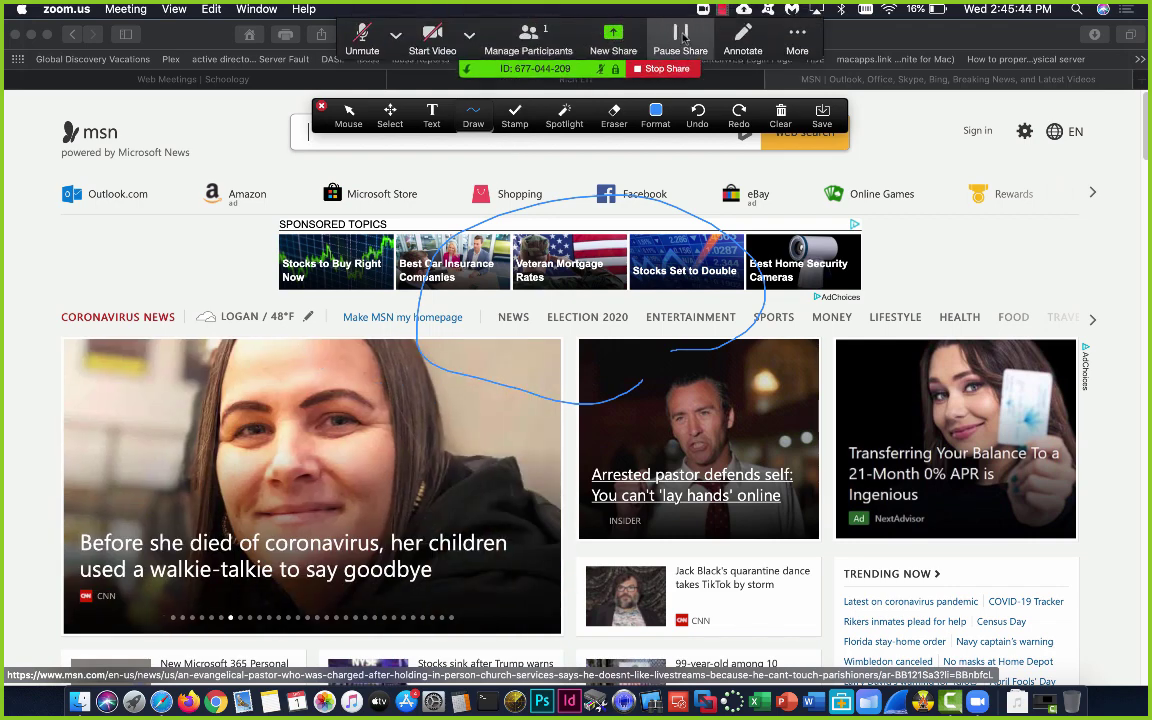
left_click(729, 42)
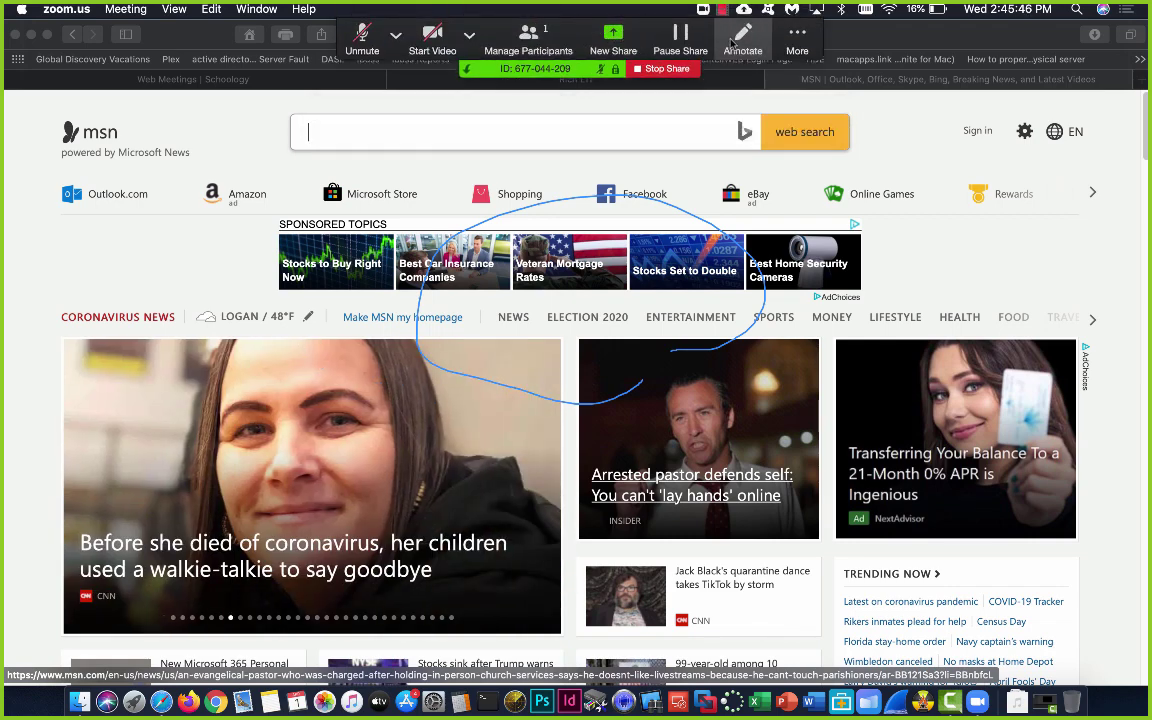
left_click(733, 44)
left_click(780, 118)
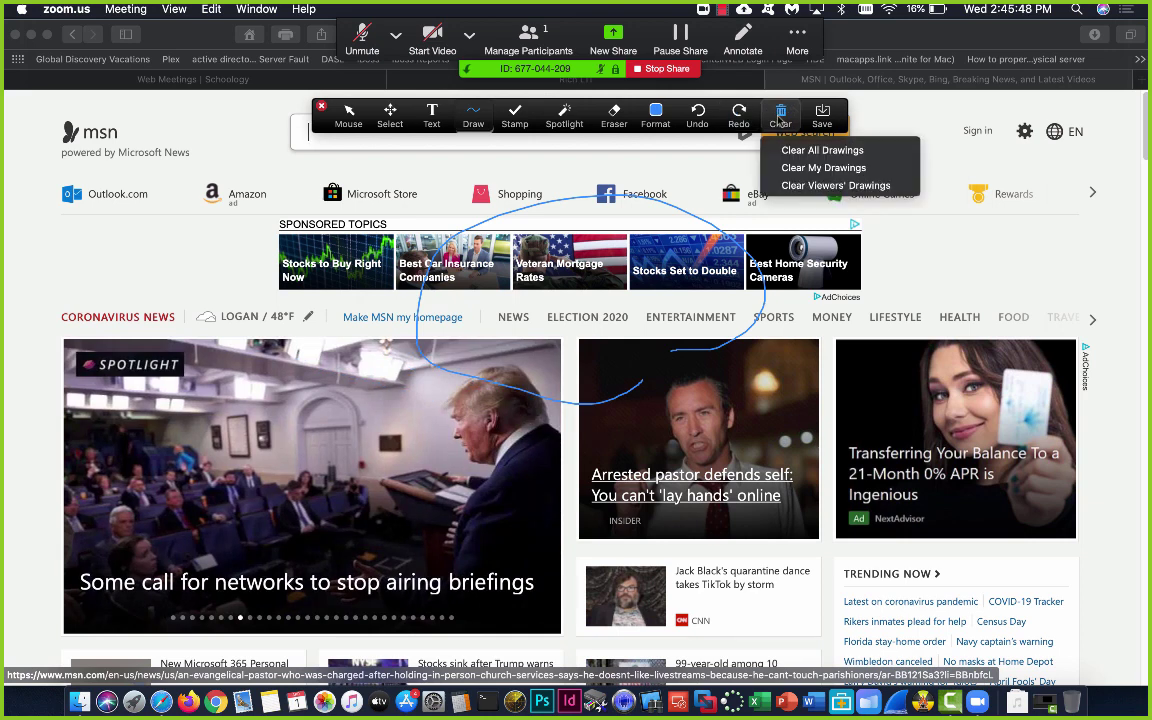
left_click(820, 150)
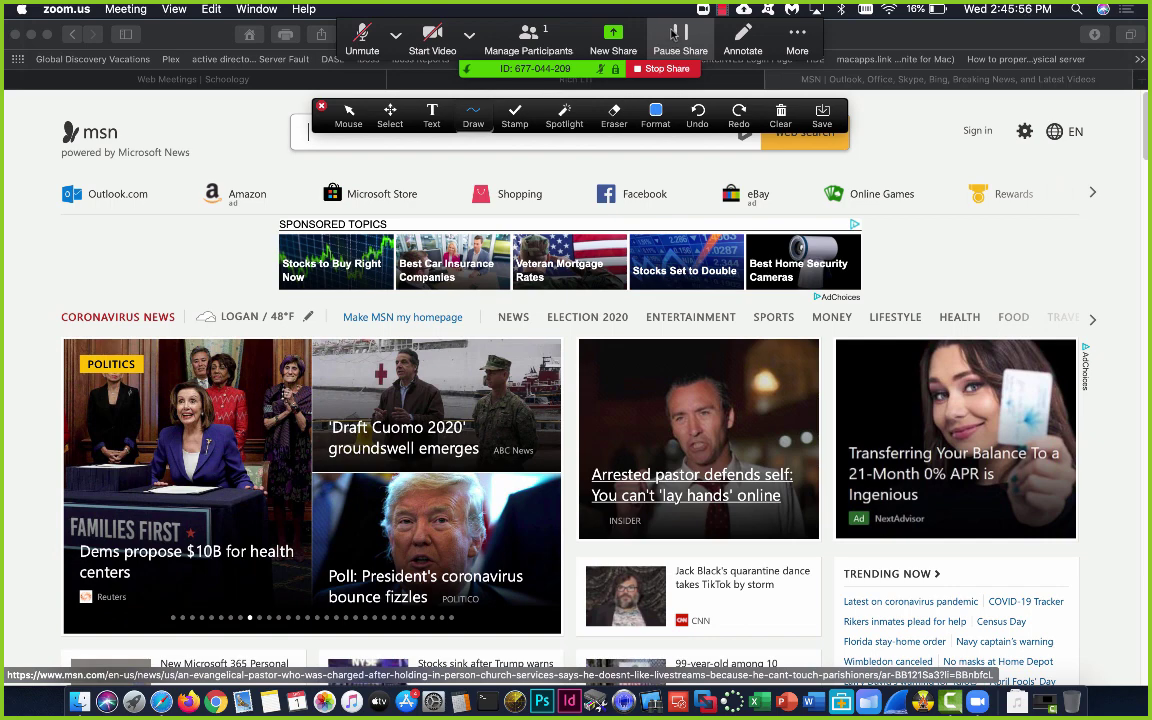
End screen sharing, open the Chat panel, and check its File sending options
left_click(660, 70)
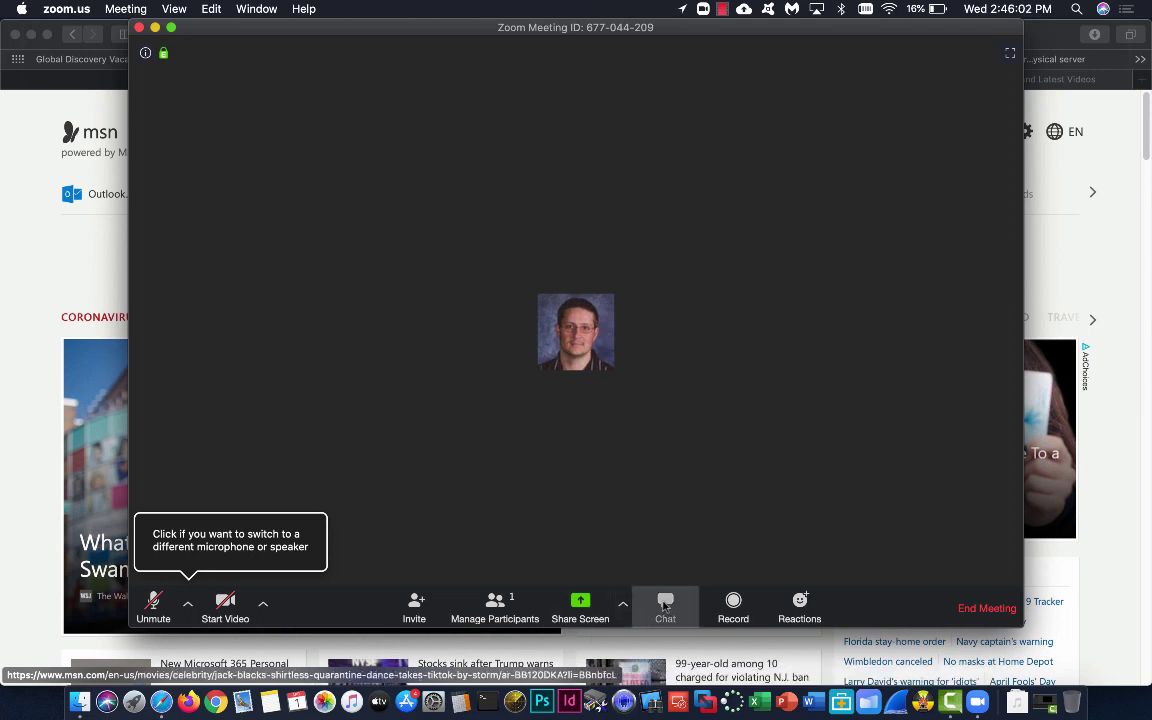
left_click(665, 605)
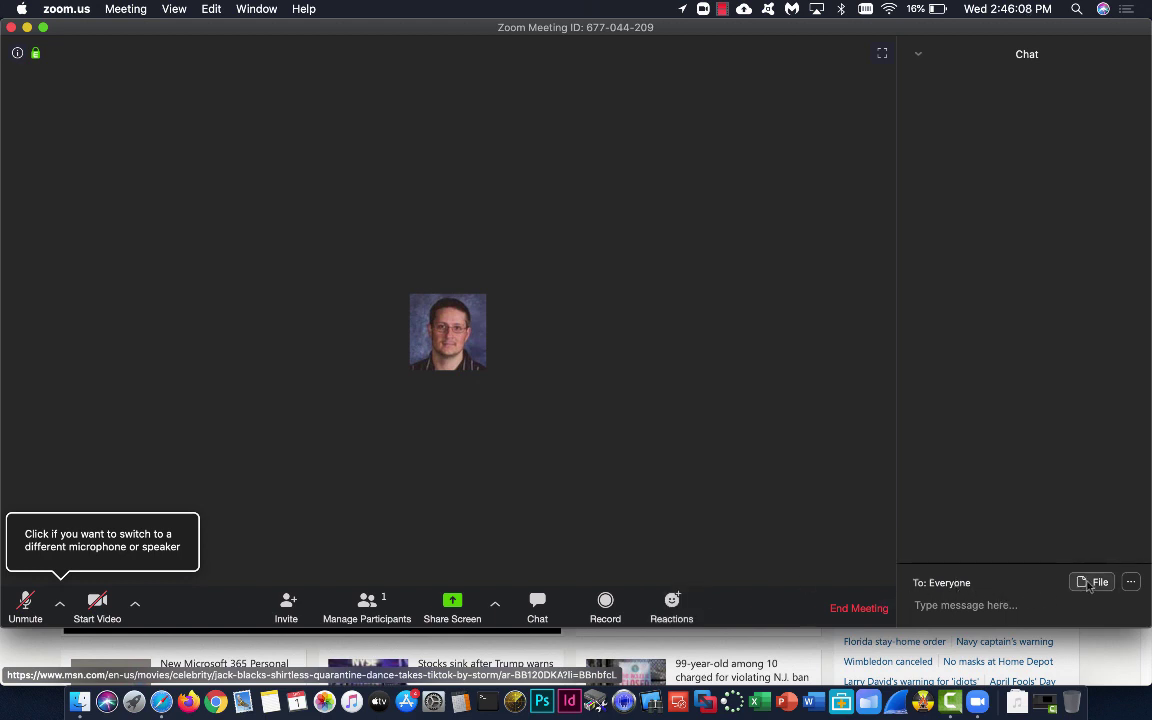
left_click(1093, 582)
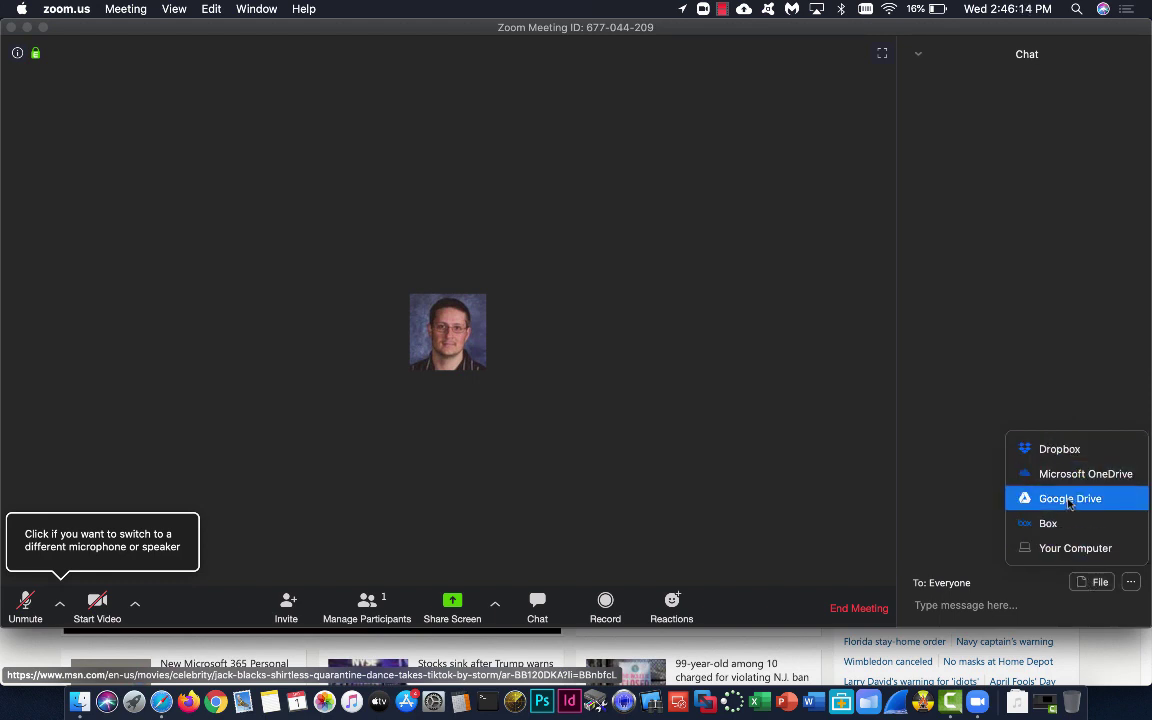
left_click(961, 484)
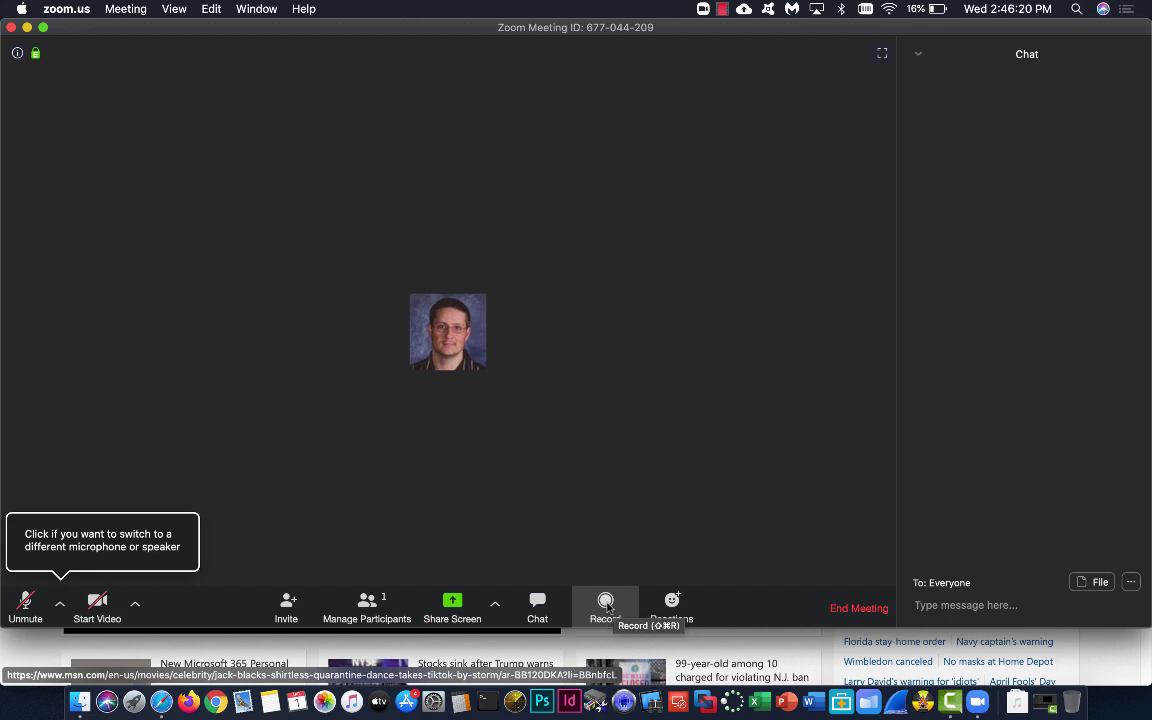
Record a short clip of the meeting, briefly unmuting then muting the microphone, and stop recording
left_click(606, 603)
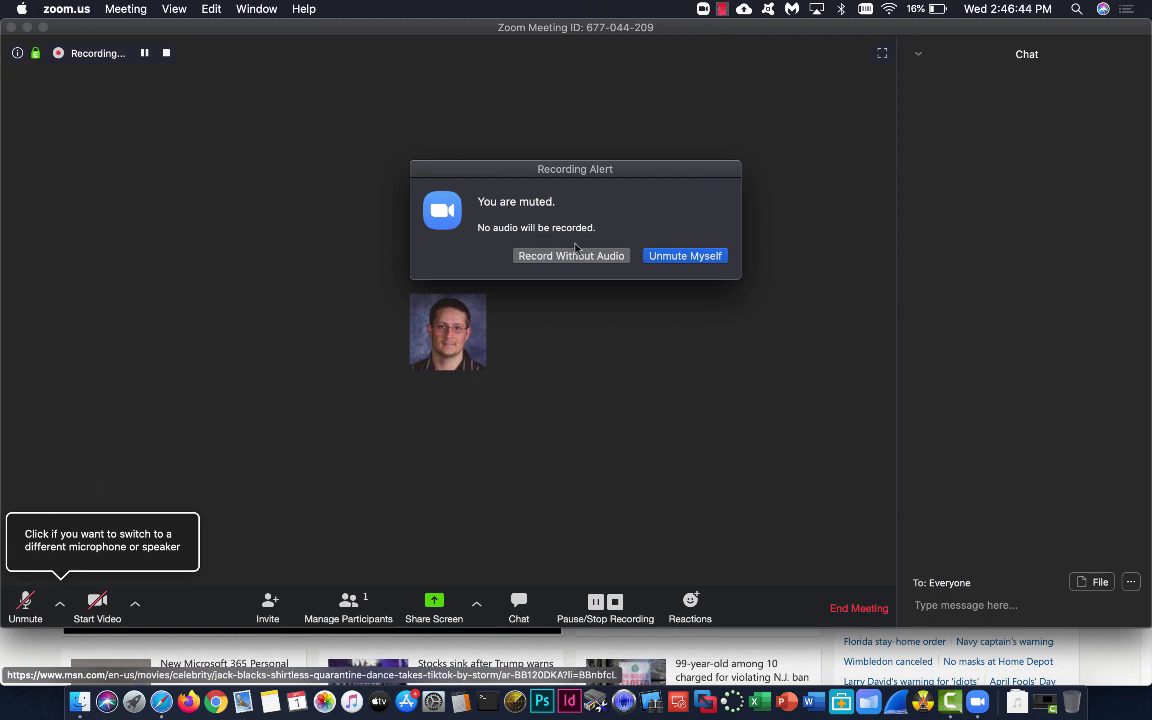
left_click(684, 257)
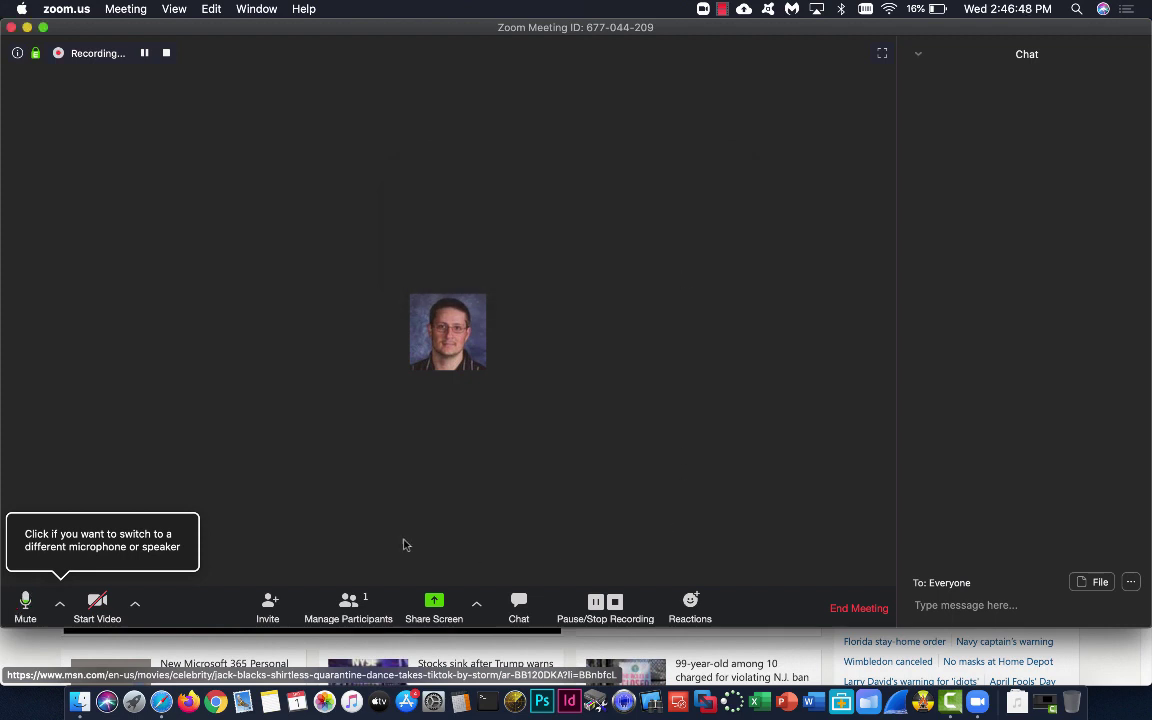
left_click(25, 603)
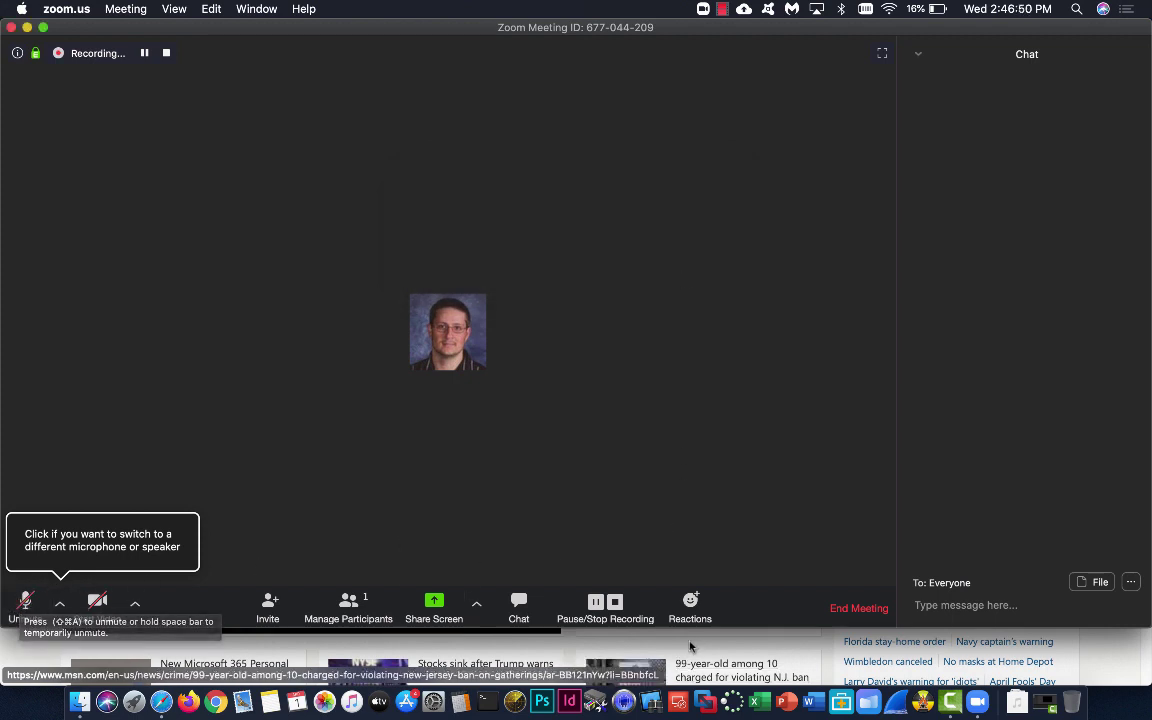
left_click(614, 601)
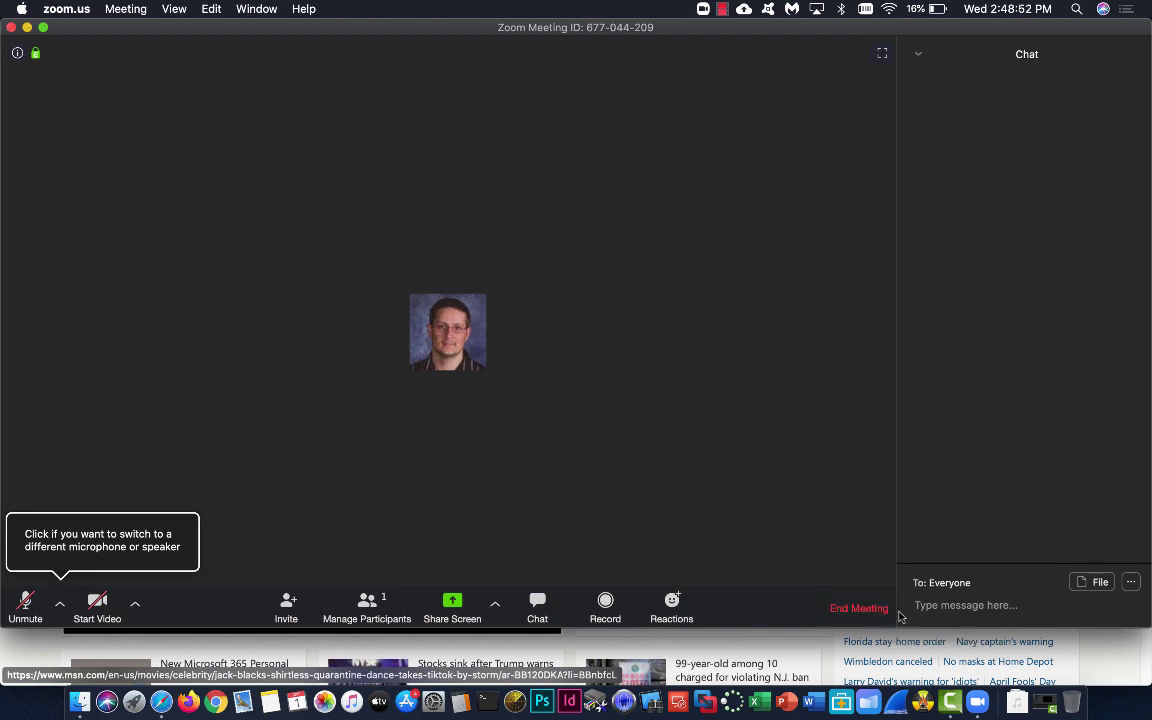
End meeting 677-044-209 for all participants so the recording converts to zoom_0.mp4
left_click(862, 610)
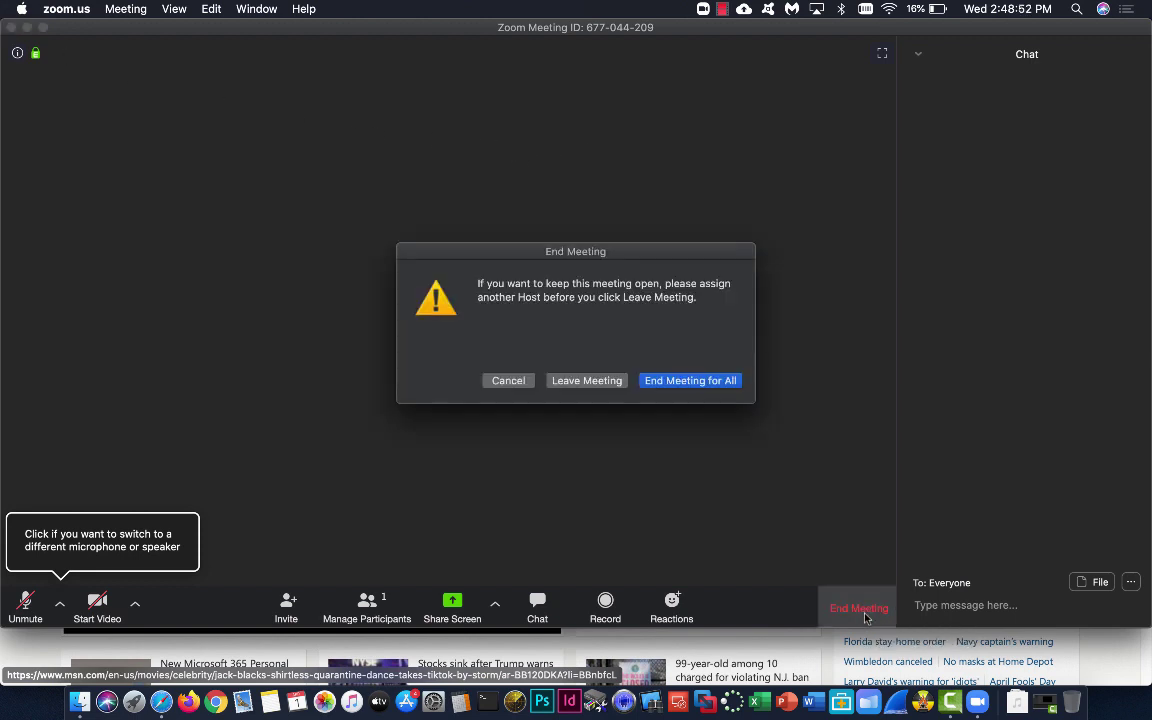
left_click(680, 381)
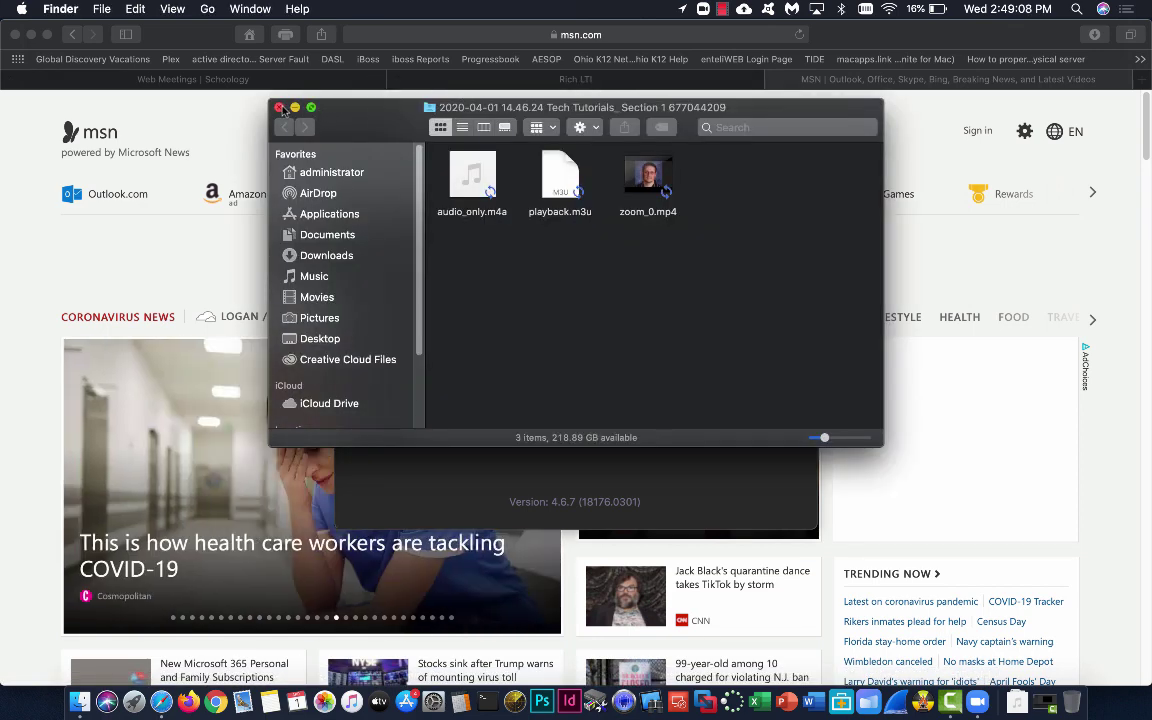
Close the recording folder and go to the Tech Tutorials: Section 1 Materials page in Schoology
left_click(279, 106)
left_click(360, 193)
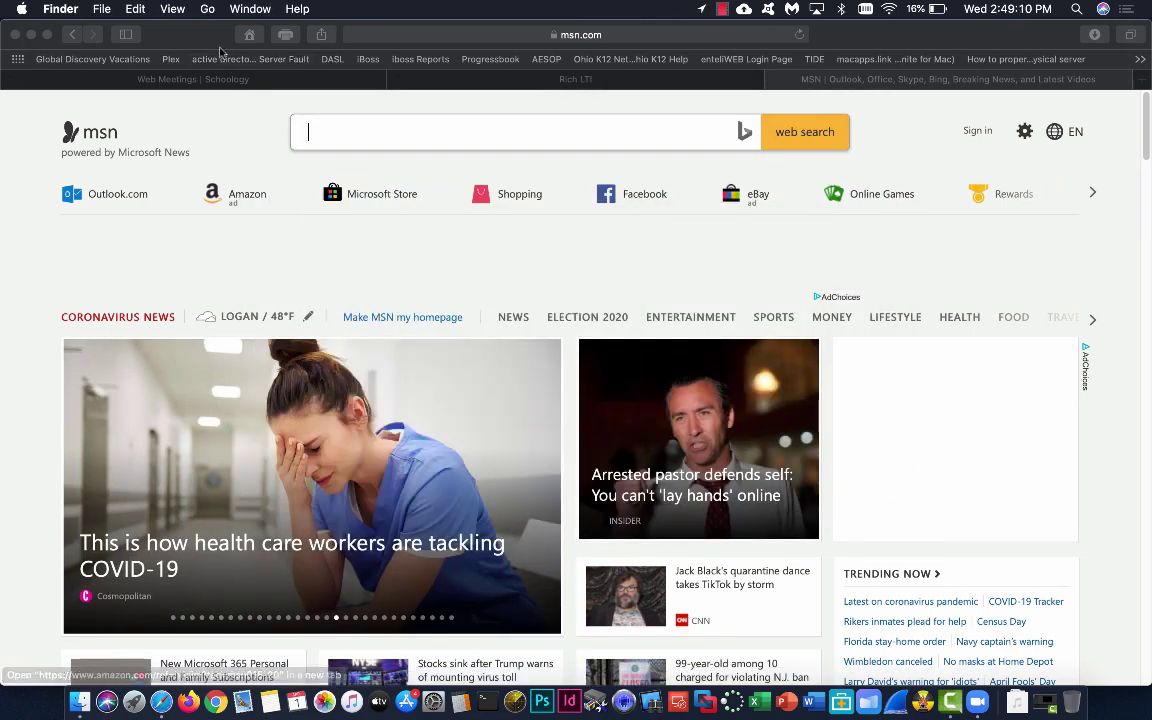
left_click(218, 79)
scroll(431, 334, "up", 5)
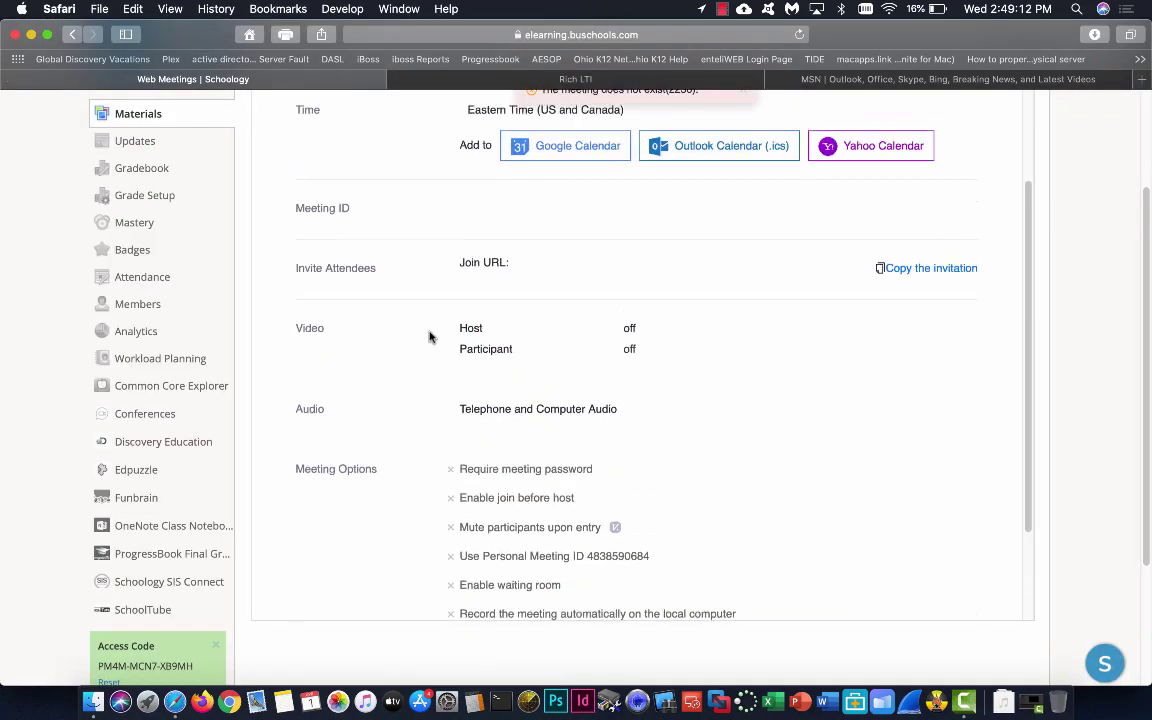
scroll(155, 410, "up", 3)
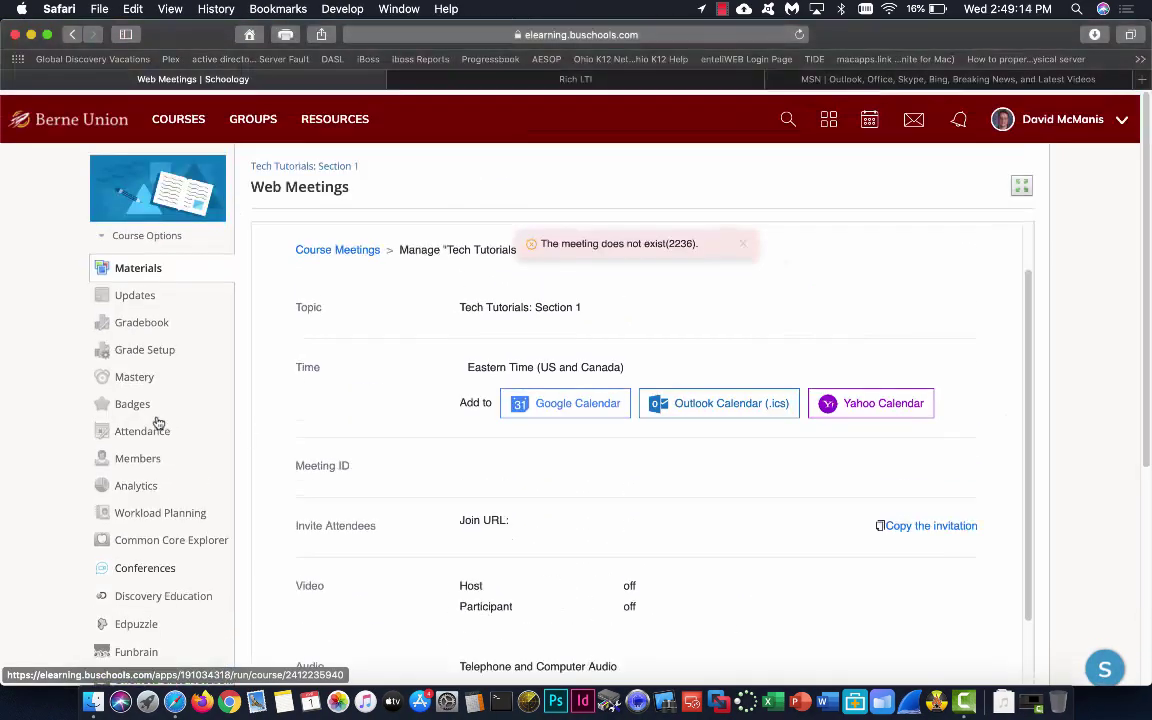
left_click(134, 266)
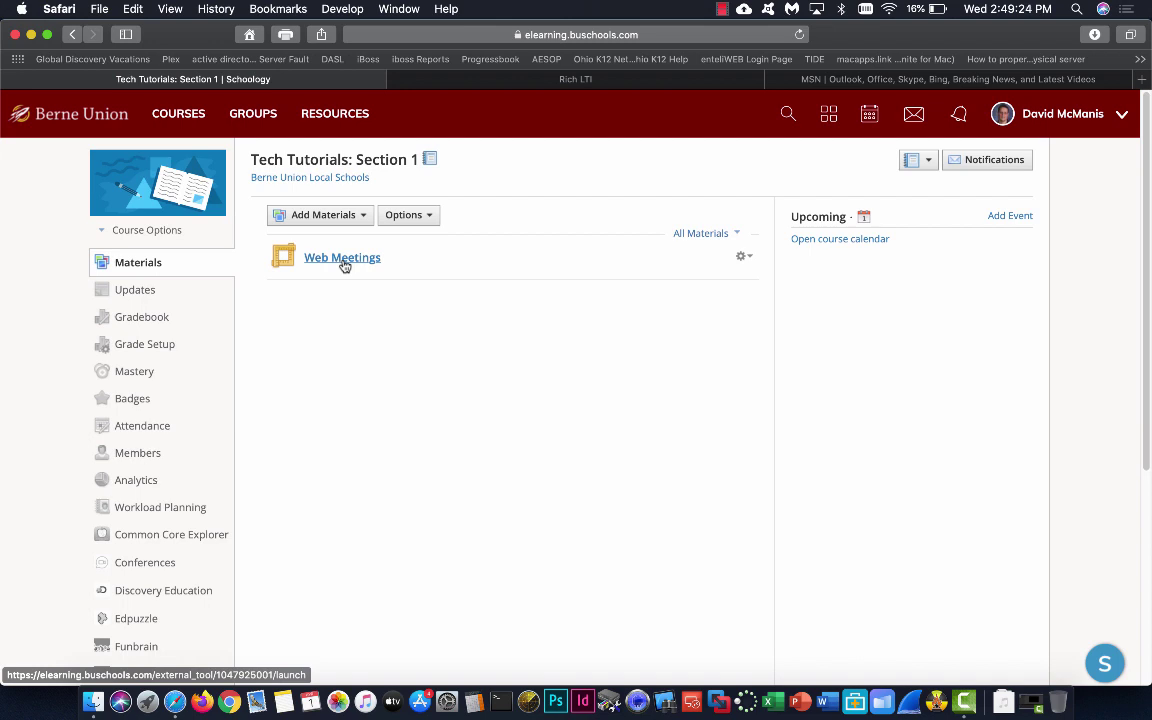
Open the Tech Tutorials: Section 1 Updates page and start a new line in the empty post box
left_click(139, 292)
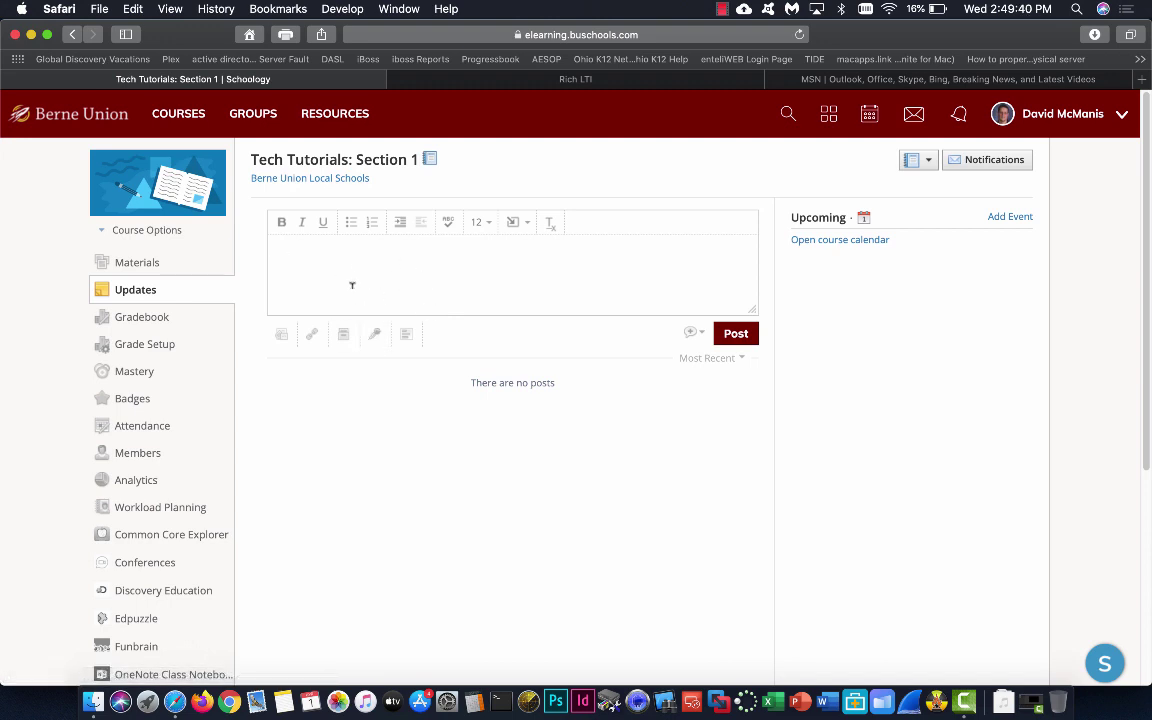
left_click(314, 265)
key("Return")
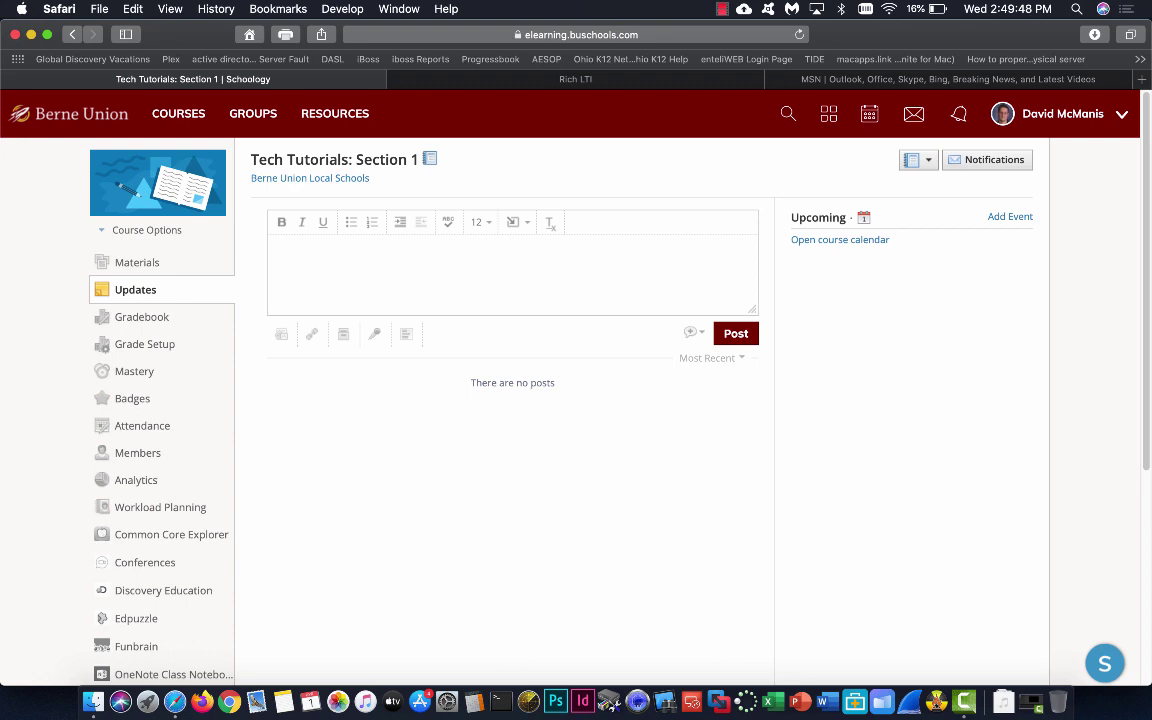